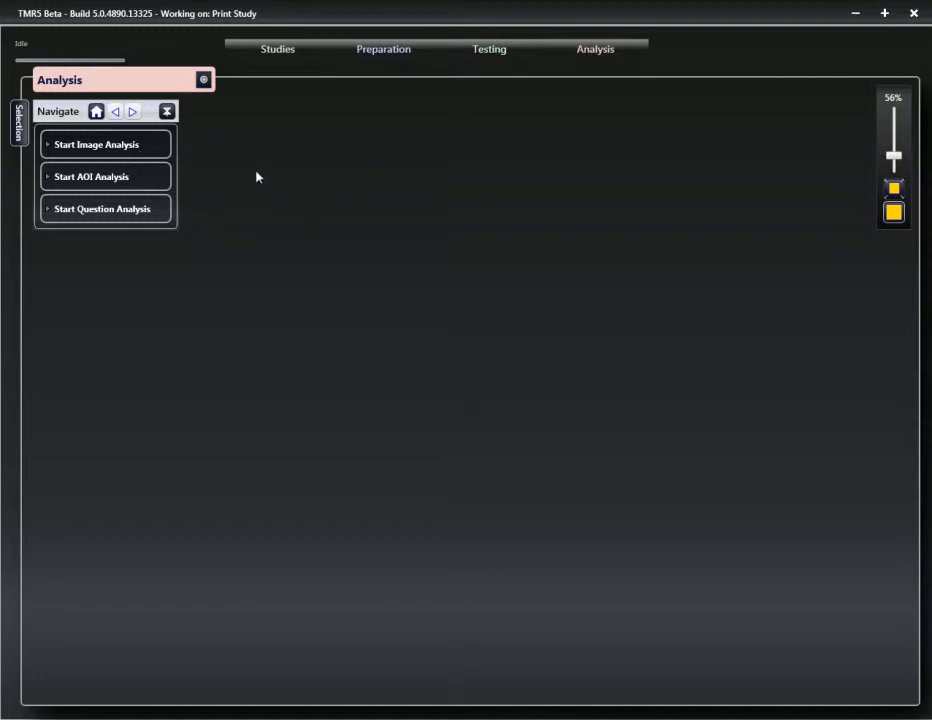
Step: Start an image analysis and open the Aldi In Context page from Version(1)
{"action": "left_click", "coordinate": [118, 146]}
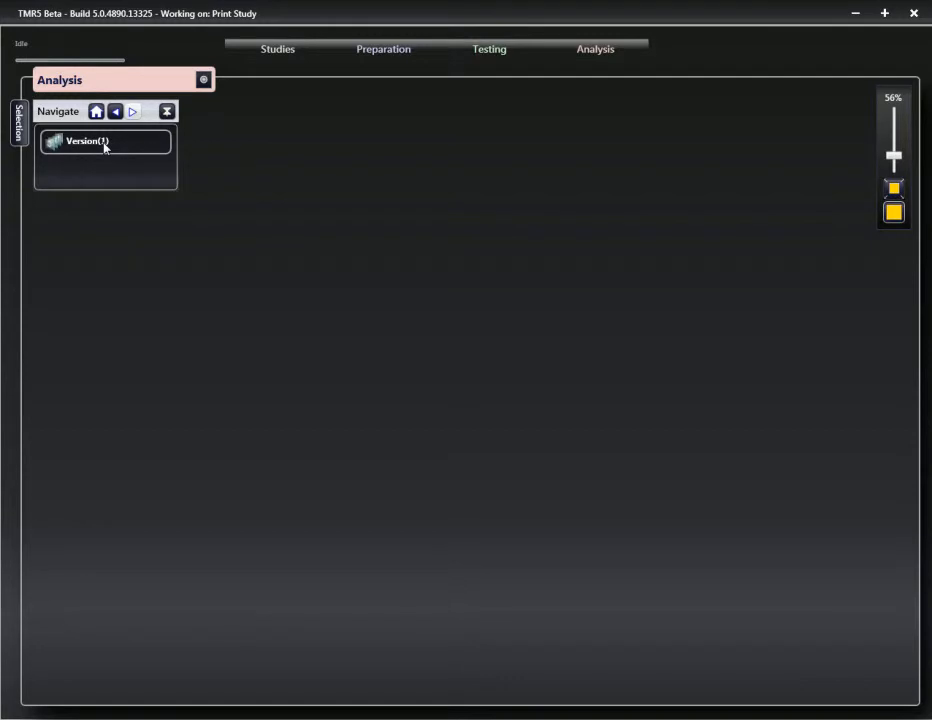
{"action": "left_click", "coordinate": [105, 146]}
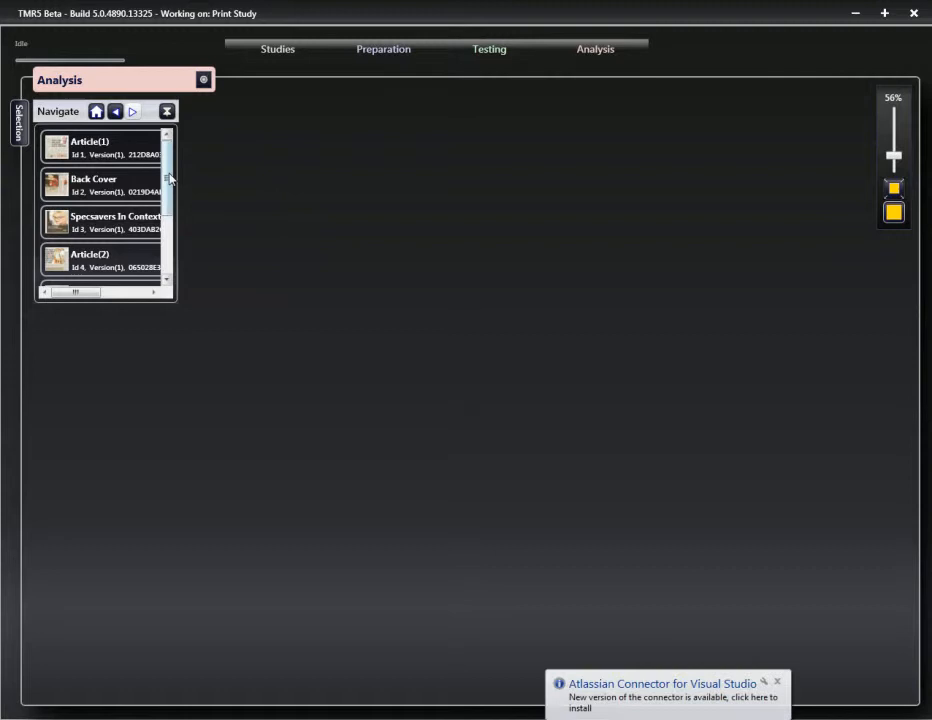
{"action": "left_click_drag", "start_coordinate": [170, 187], "coordinate": [172, 257]}
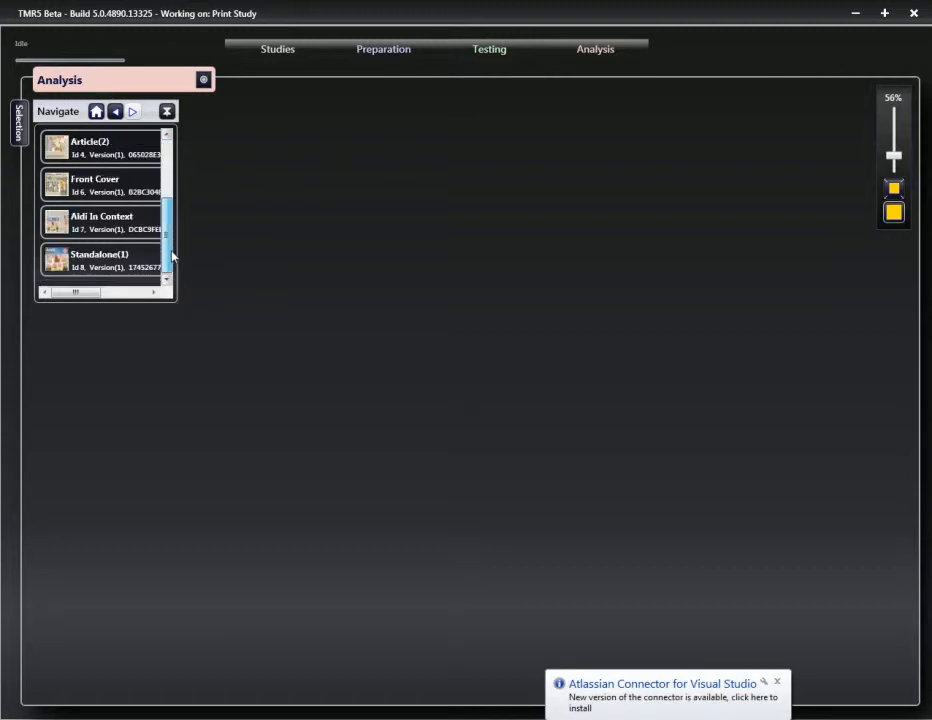
{"action": "left_click", "coordinate": [90, 226]}
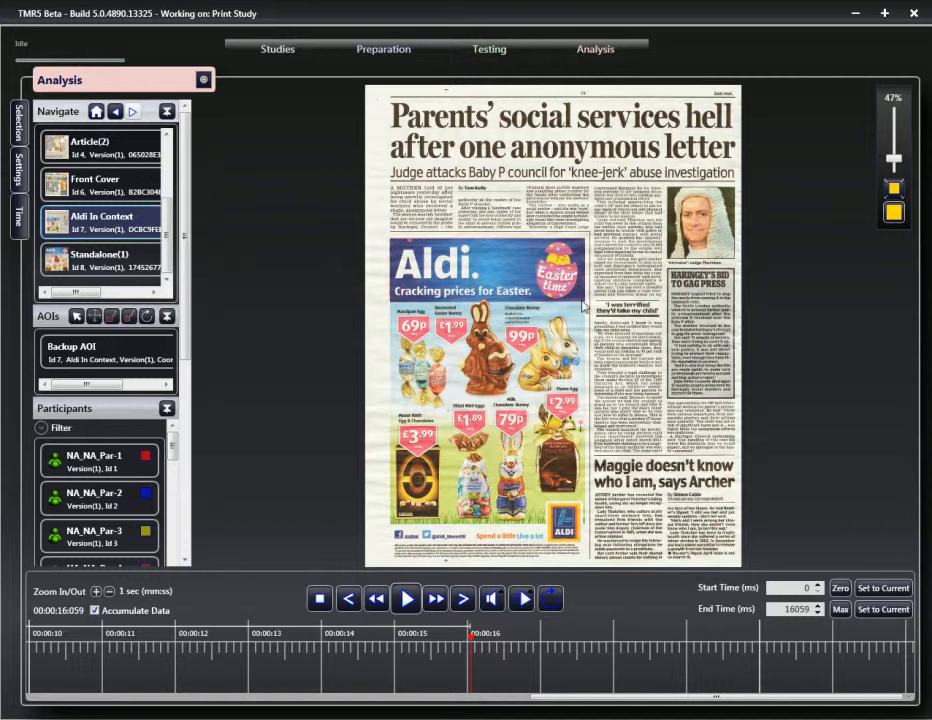
Step: Draw rectangle AOIs around the Aldi header banner and the ALDI logo, then enlarge the logo box
{"action": "left_click", "coordinate": [586, 304]}
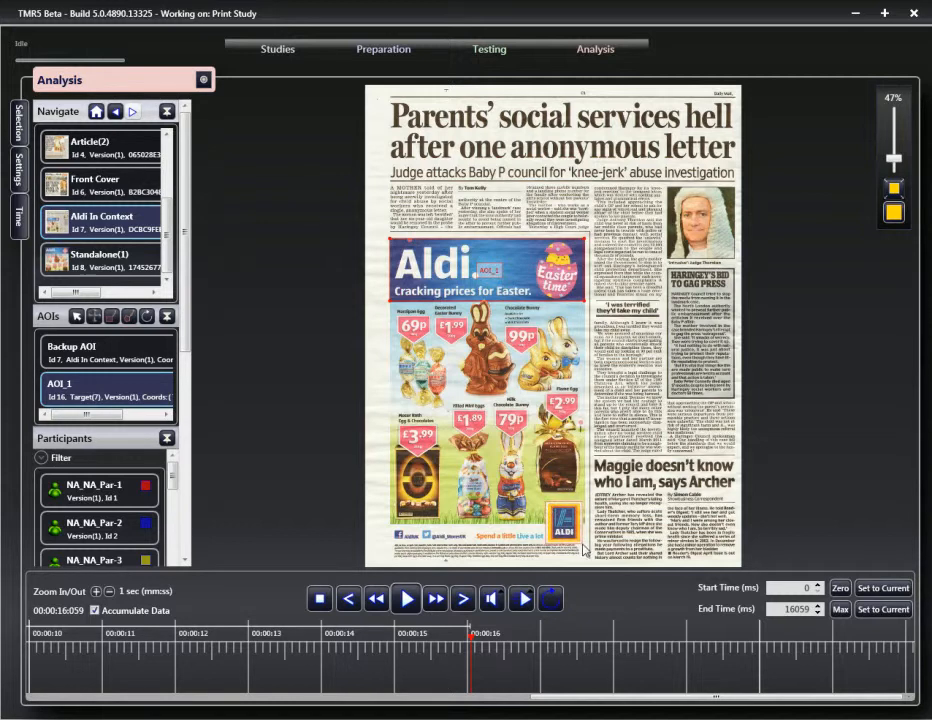
{"action": "left_click_drag", "start_coordinate": [547, 503], "coordinate": [585, 549]}
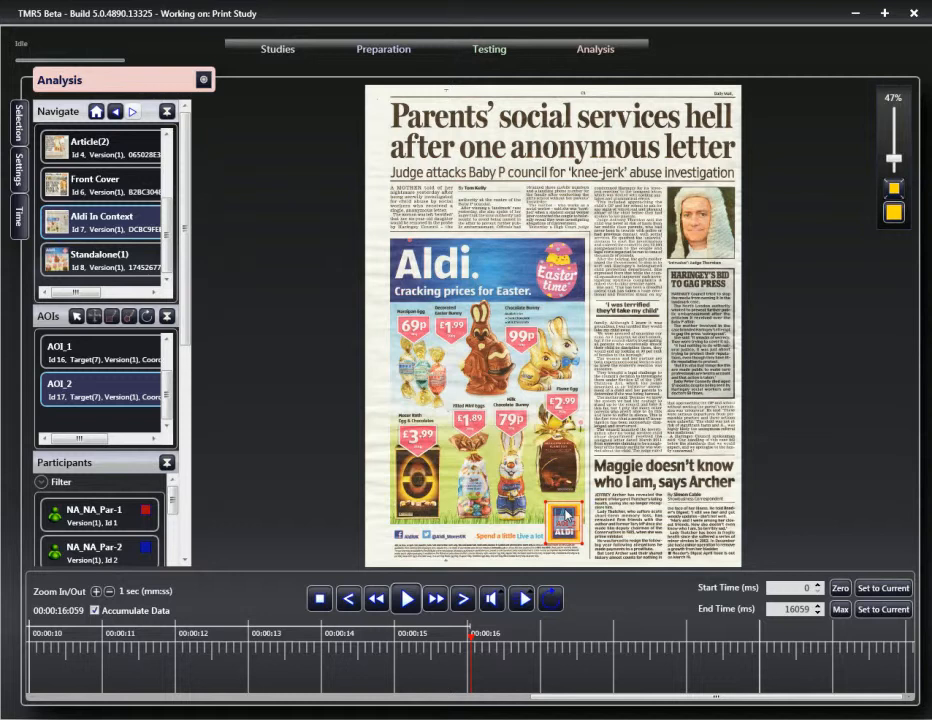
{"action": "left_click", "coordinate": [563, 525]}
{"action": "mouse_move", "coordinate": [547, 507]}
{"action": "left_mouse_down"}
{"action": "mouse_move", "coordinate": [494, 464]}
{"action": "mouse_move", "coordinate": [548, 506]}
{"action": "left_mouse_up"}
Step: Zoom in and trace a five-point polygon AOI around the Marzipan Egg 69p price tag
{"action": "left_click_drag", "start_coordinate": [894, 158], "coordinate": [897, 144]}
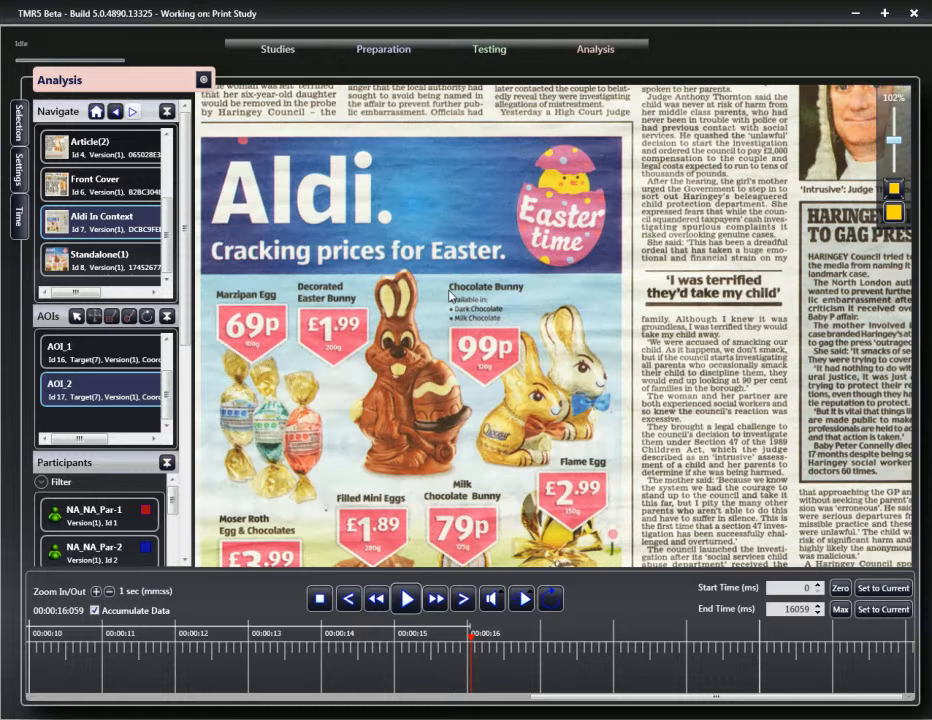
{"action": "left_click", "coordinate": [216, 290]}
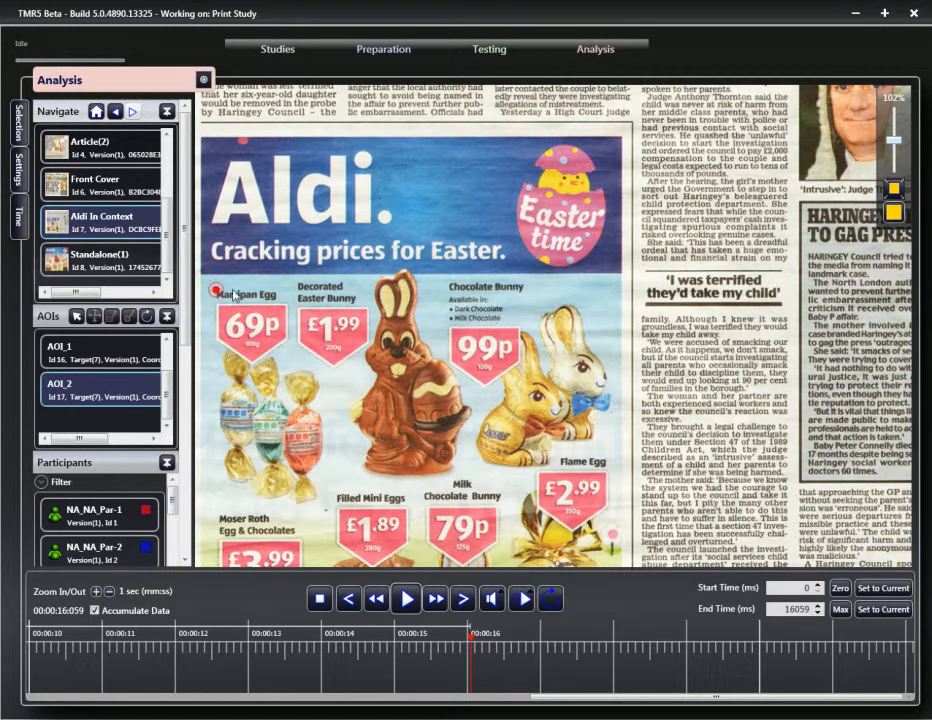
{"action": "left_click", "coordinate": [288, 291]}
{"action": "left_click", "coordinate": [288, 348]}
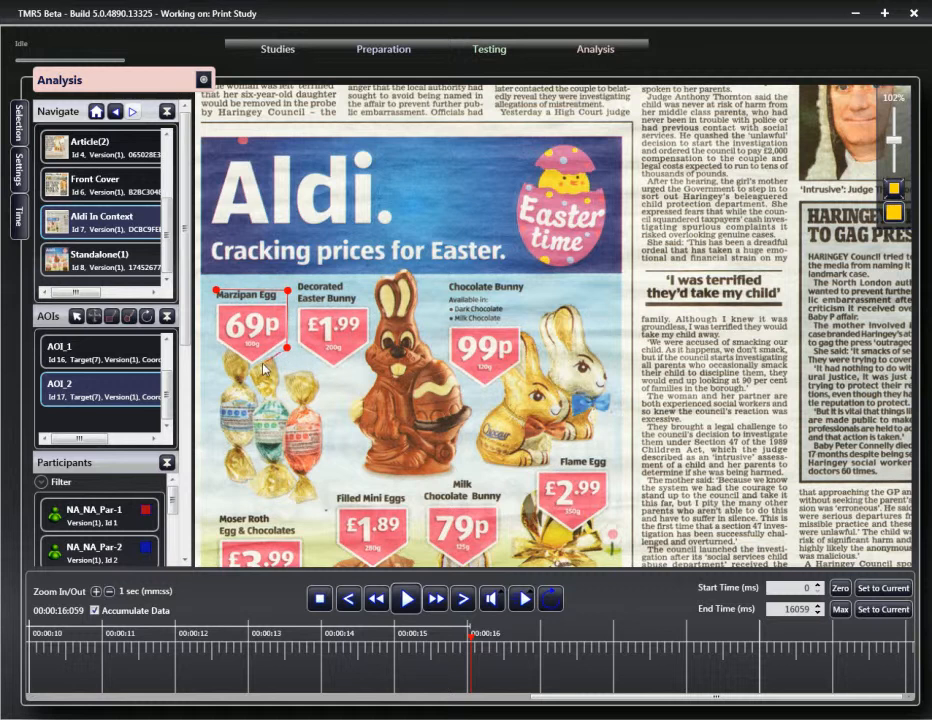
{"action": "left_click", "coordinate": [252, 369]}
{"action": "left_click", "coordinate": [216, 343]}
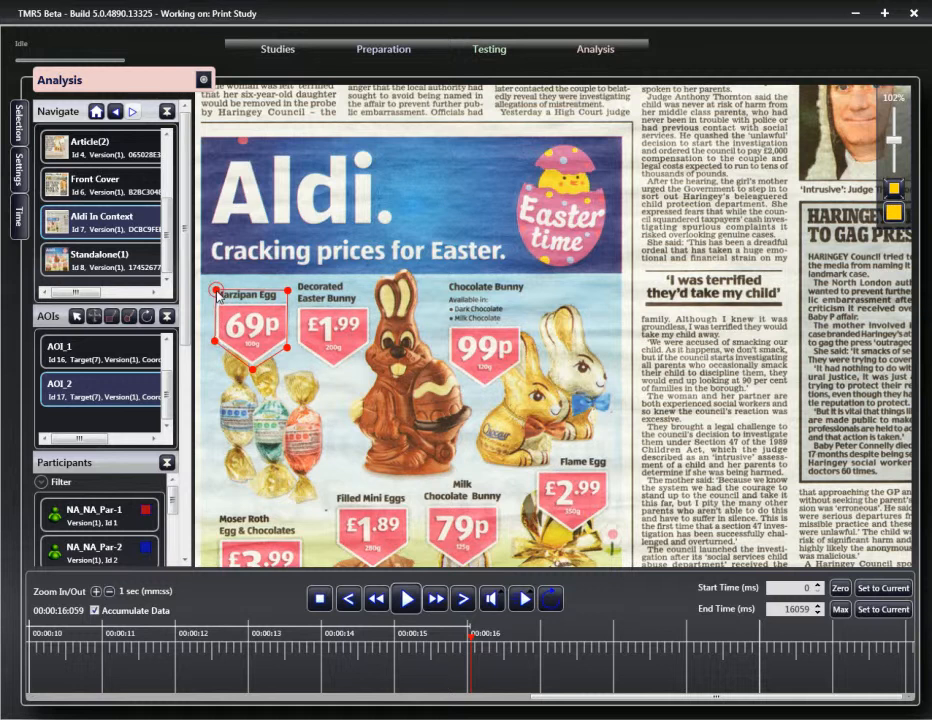
{"action": "left_click", "coordinate": [217, 292]}
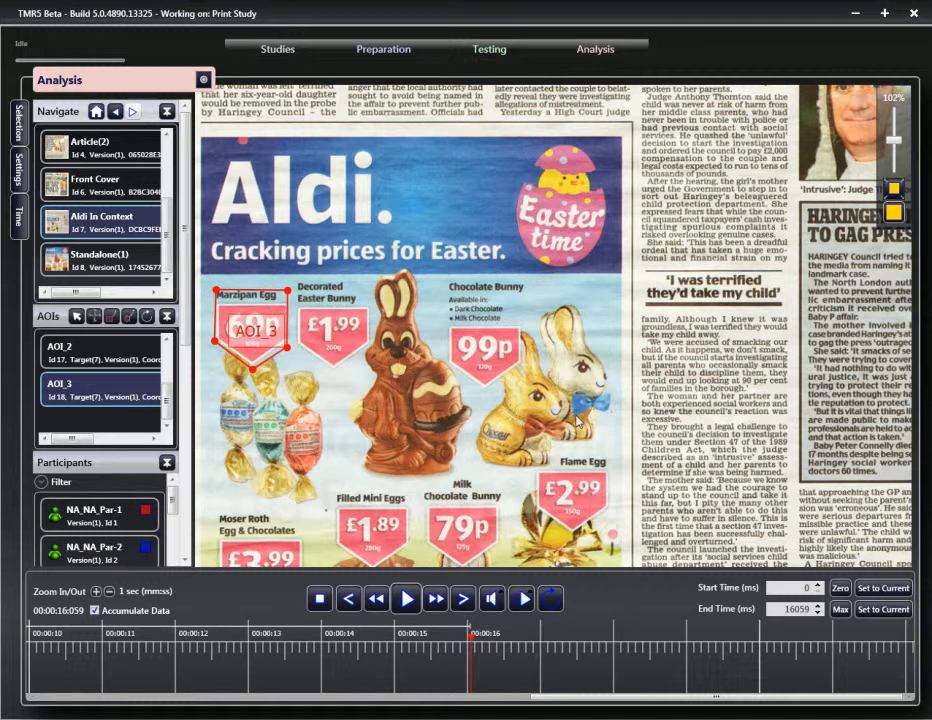
Step: Trace a polygon AOI around the Moser Roth £3.99 tag, then zoom back out
{"action": "scroll", "coordinate": [472, 390], "scroll_direction": "down", "scroll_amount": 2}
{"action": "scroll", "coordinate": [472, 393], "scroll_direction": "down", "scroll_amount": 1}
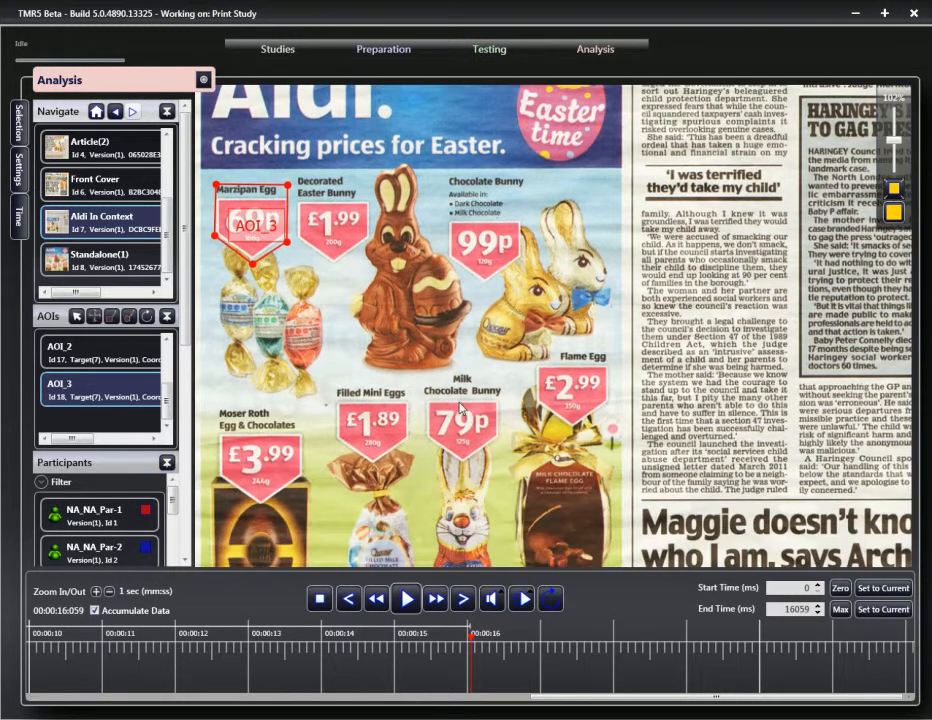
{"action": "left_click", "coordinate": [215, 404]}
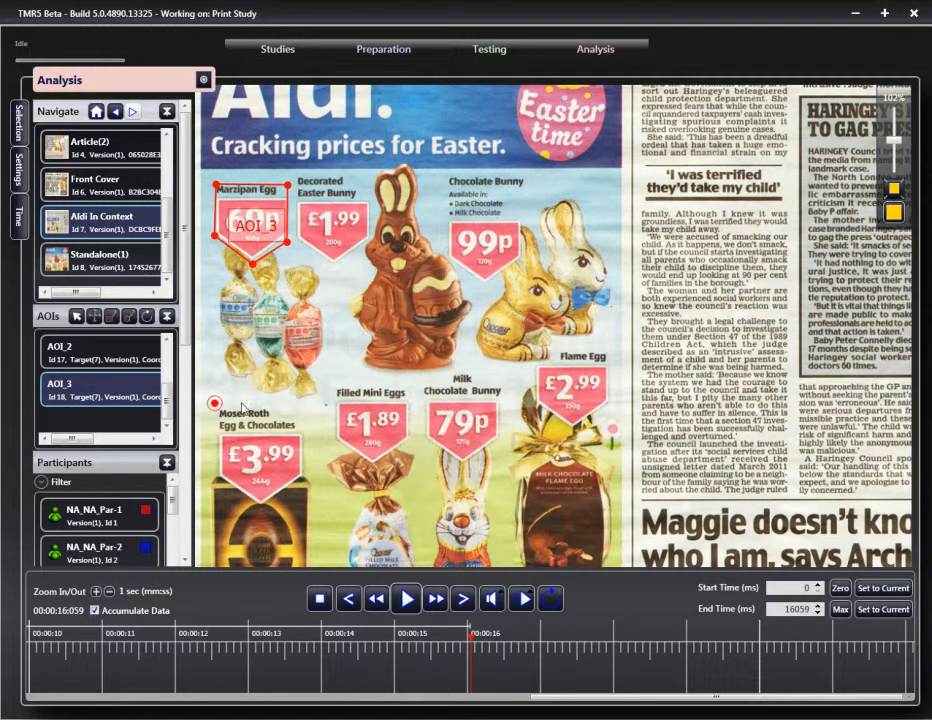
{"action": "left_click", "coordinate": [309, 404]}
{"action": "left_click", "coordinate": [310, 488]}
{"action": "left_click", "coordinate": [262, 516]}
{"action": "left_click", "coordinate": [215, 482]}
{"action": "left_click", "coordinate": [215, 404]}
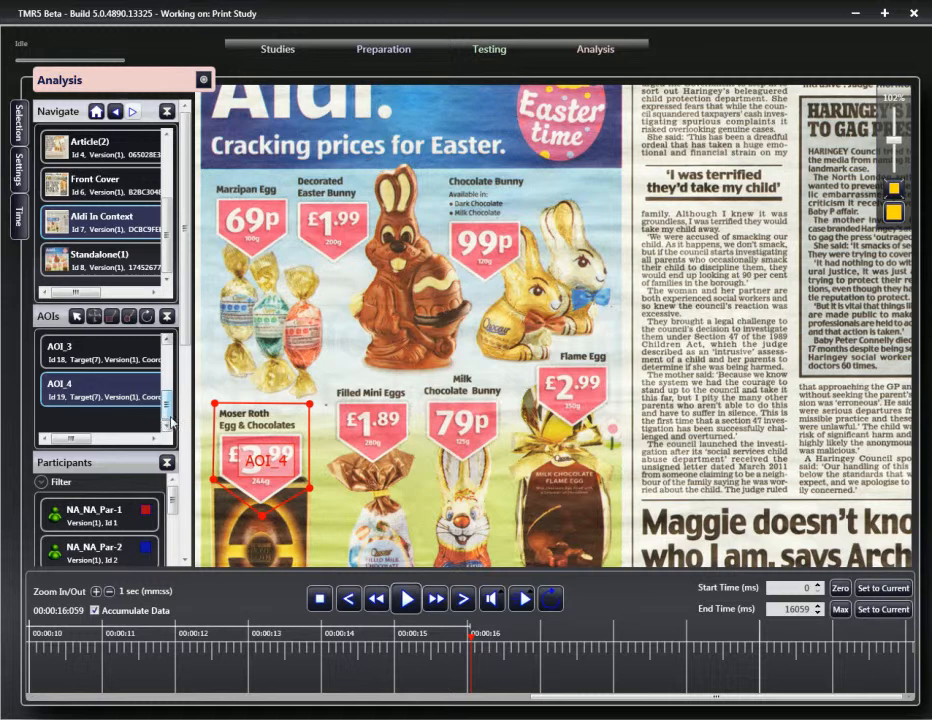
{"action": "mouse_move", "coordinate": [166, 407]}
{"action": "left_mouse_down"}
{"action": "mouse_move", "coordinate": [170, 373]}
{"action": "mouse_move", "coordinate": [171, 384]}
{"action": "left_mouse_up"}
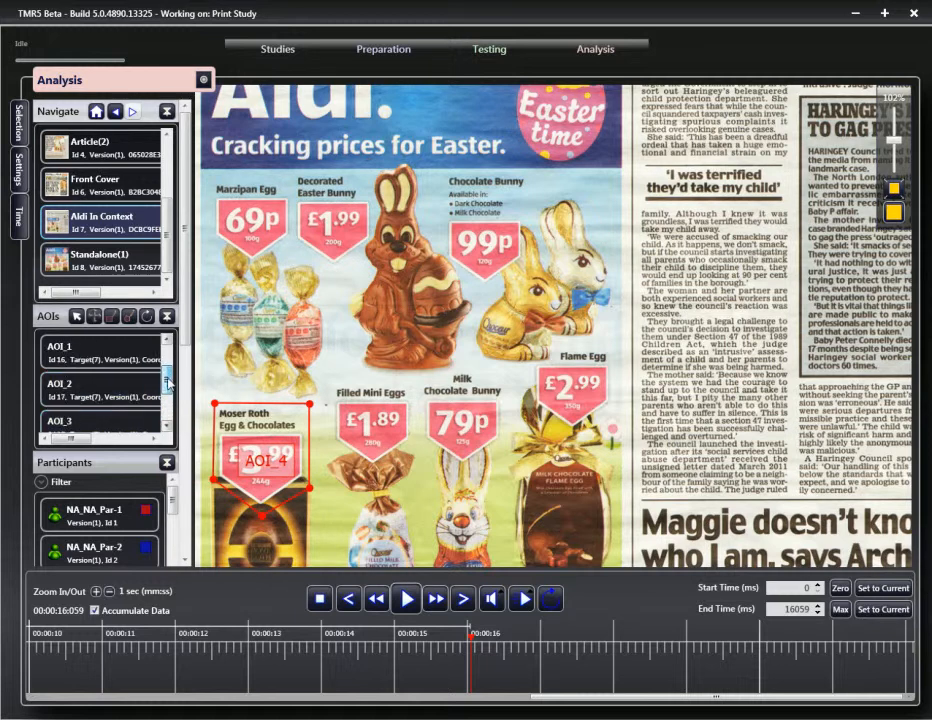
{"action": "left_click_drag", "start_coordinate": [889, 145], "coordinate": [892, 157]}
{"action": "scroll", "coordinate": [560, 320], "scroll_direction": "down", "scroll_amount": 2}
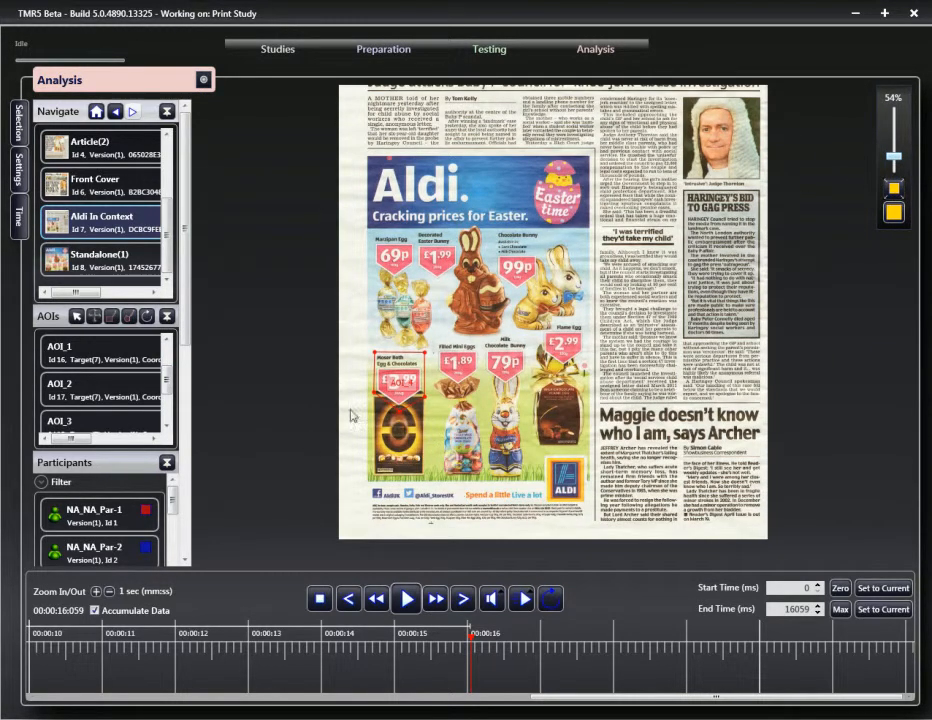
Step: Rename AOI_1 to Title and AOI_2 to Logo
{"action": "left_click", "coordinate": [100, 358]}
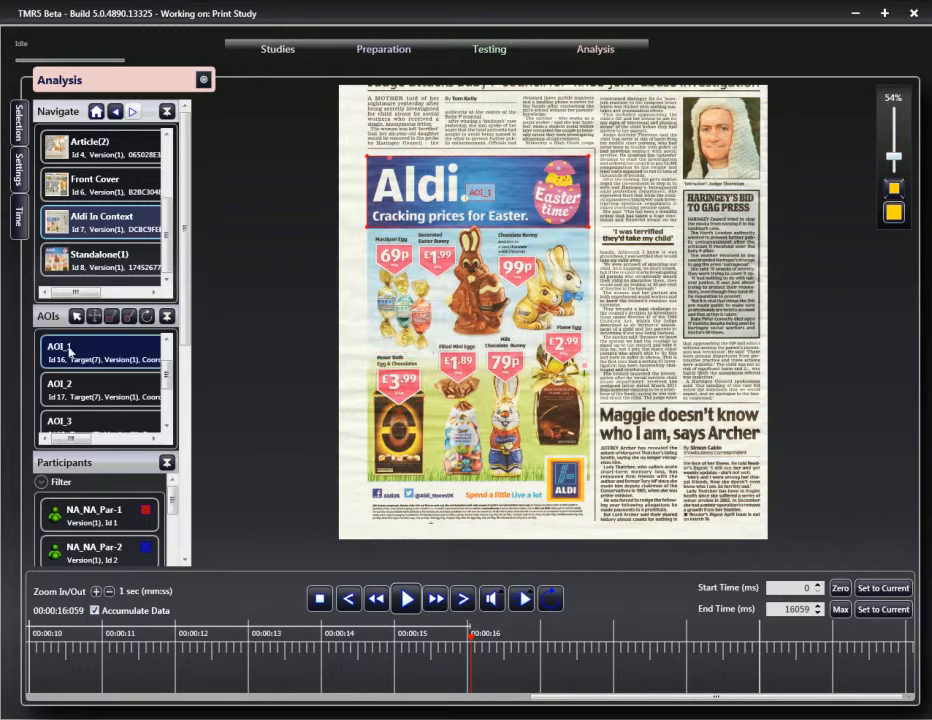
{"action": "right_click", "coordinate": [68, 349]}
{"action": "left_click", "coordinate": [98, 356]}
{"action": "type", "text": "T"}
{"action": "left_click", "coordinate": [87, 393]}
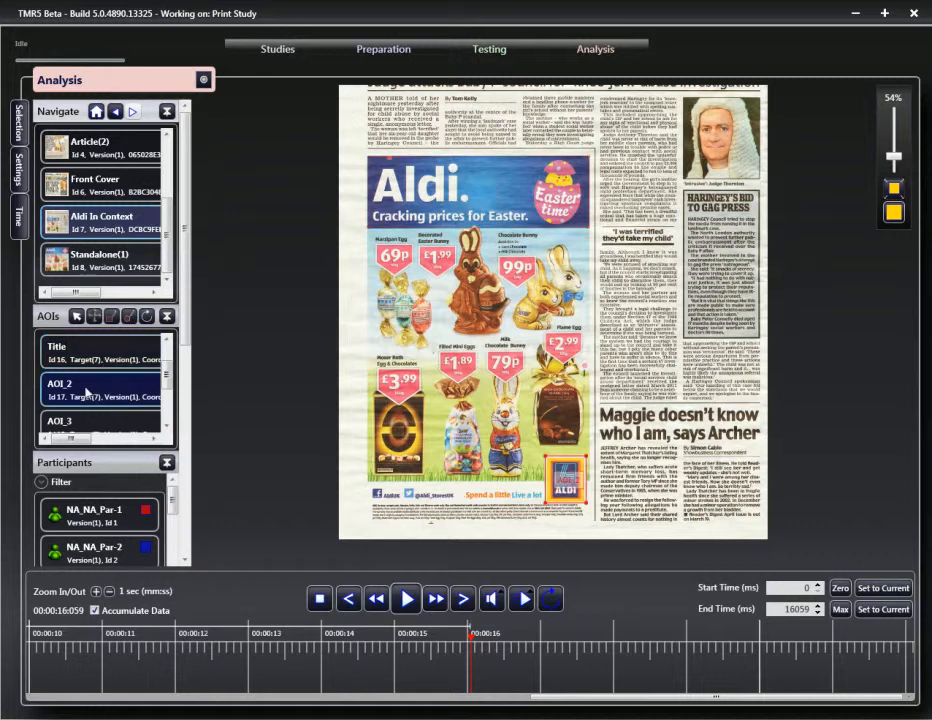
{"action": "right_click", "coordinate": [87, 393]}
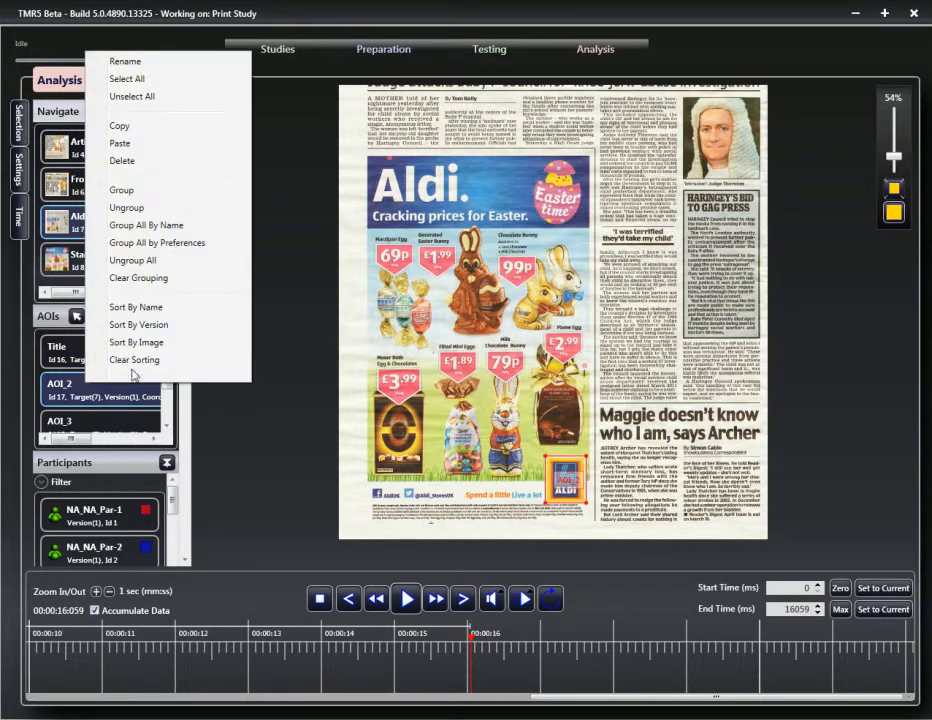
{"action": "left_click", "coordinate": [146, 64]}
{"action": "type", "text": "Logo"}
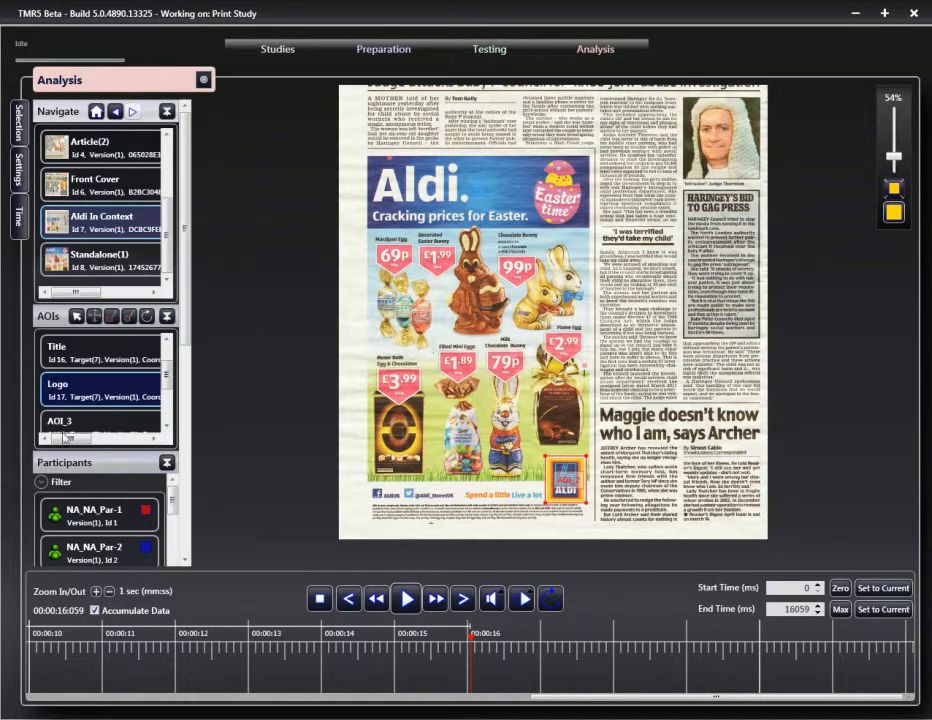
Step: Rename AOI_3 to Cheap and AOI_4 to Expensive
{"action": "left_click", "coordinate": [62, 420]}
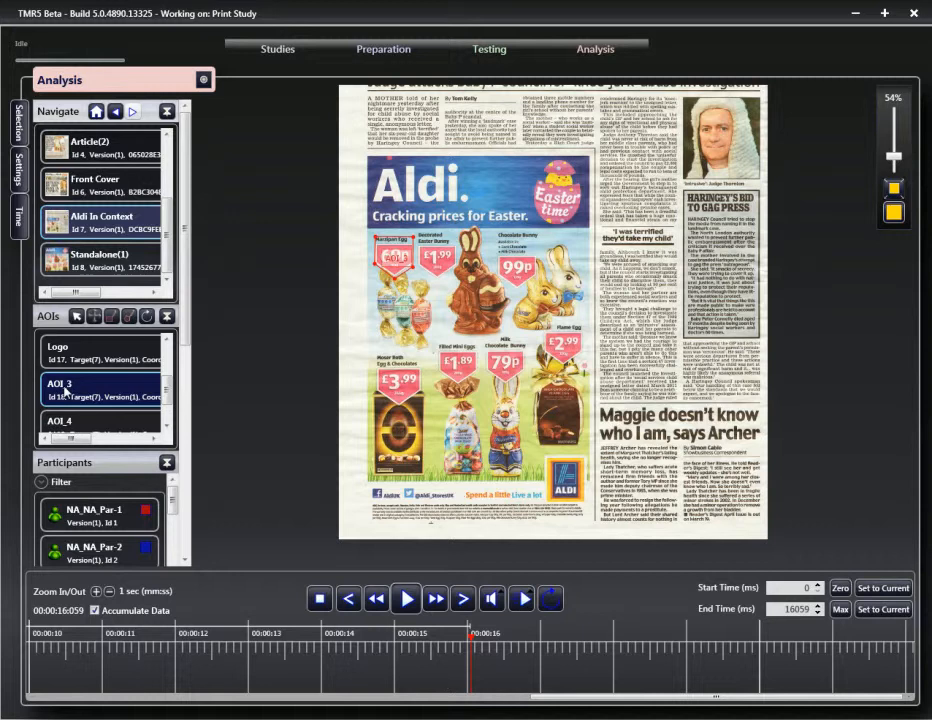
{"action": "right_click", "coordinate": [67, 392]}
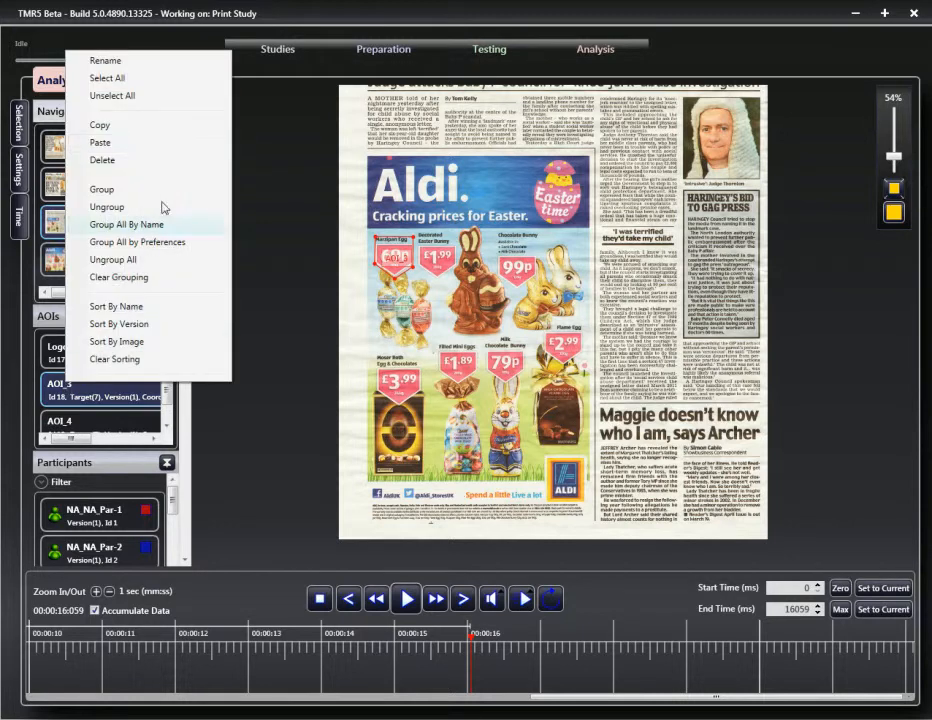
{"action": "left_click", "coordinate": [106, 62]}
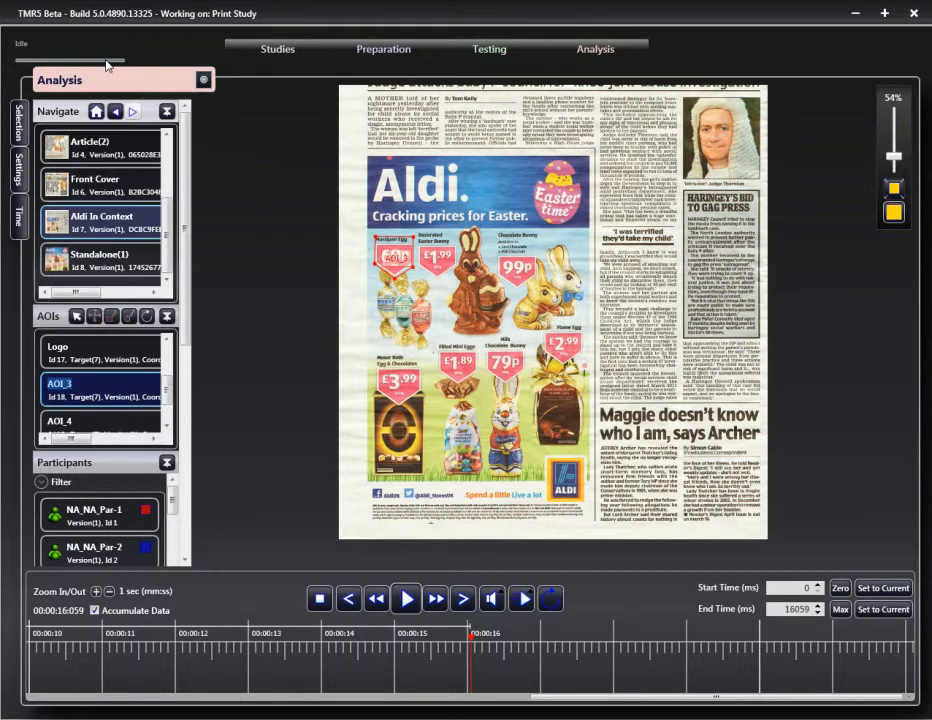
{"action": "type", "text": "Cheap"}
{"action": "left_click", "coordinate": [71, 419]}
{"action": "right_click", "coordinate": [71, 389]}
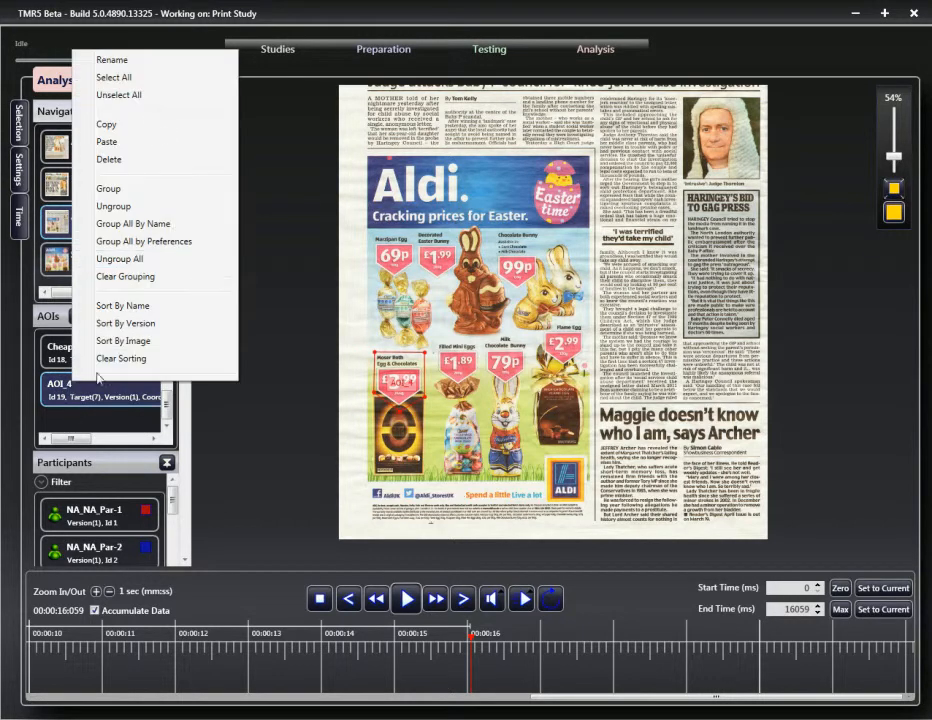
{"action": "left_click", "coordinate": [131, 63]}
{"action": "type", "text": "Expensive"}
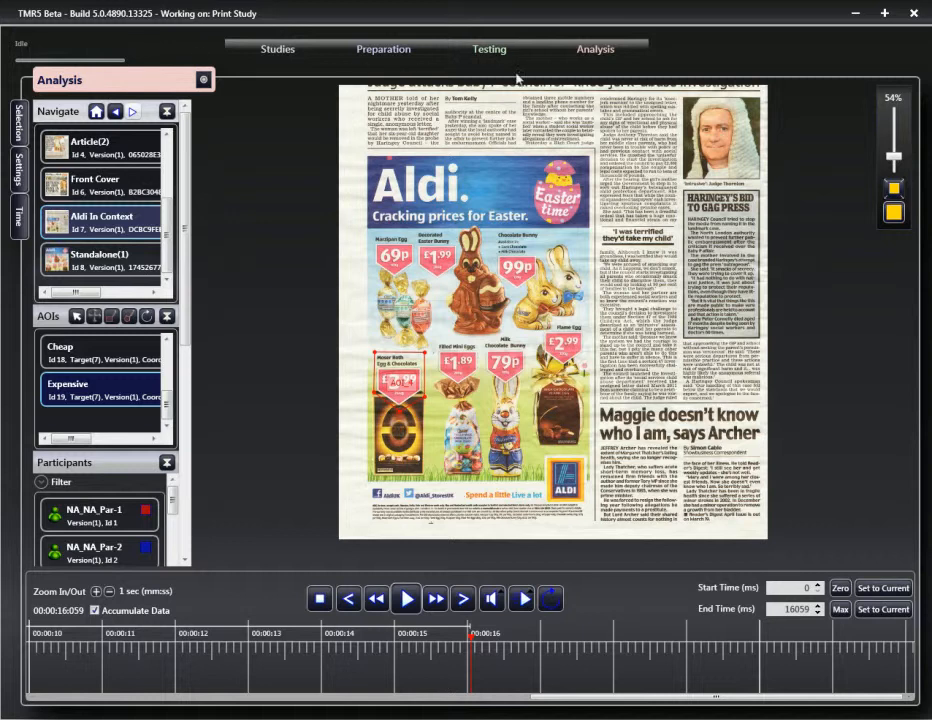
{"action": "scroll", "coordinate": [170, 391], "scroll_direction": "up", "scroll_amount": 2}
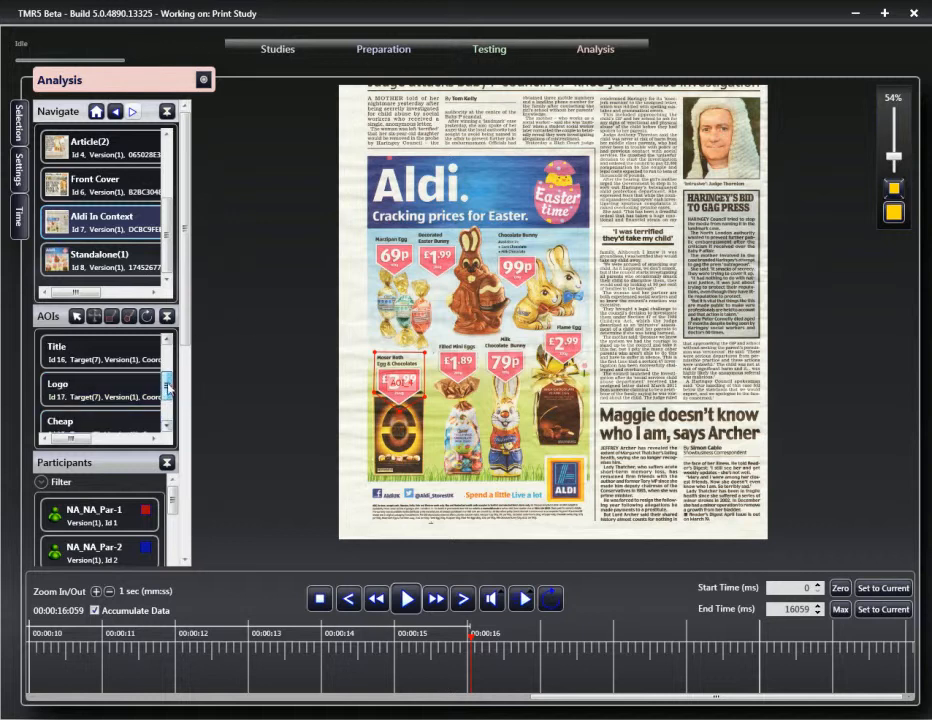
Step: Show the Title, Logo and Cheap outlines on the page, then fit the page and scroll to Participants
{"action": "left_click", "coordinate": [112, 362]}
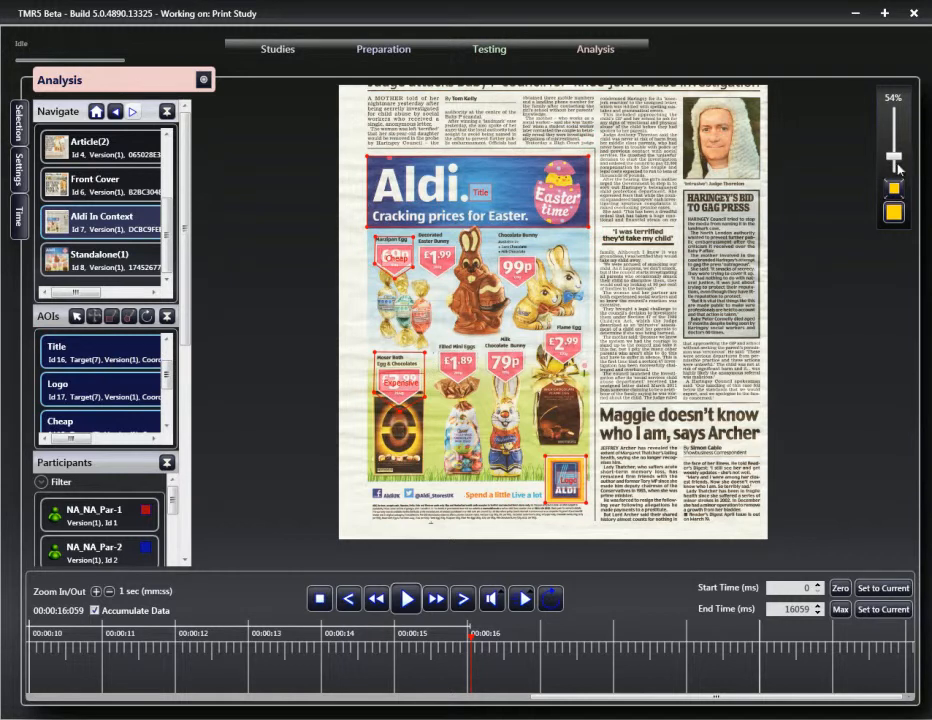
{"action": "left_click_drag", "start_coordinate": [897, 168], "coordinate": [893, 158]}
{"action": "scroll", "coordinate": [548, 175], "scroll_direction": "down", "scroll_amount": 2}
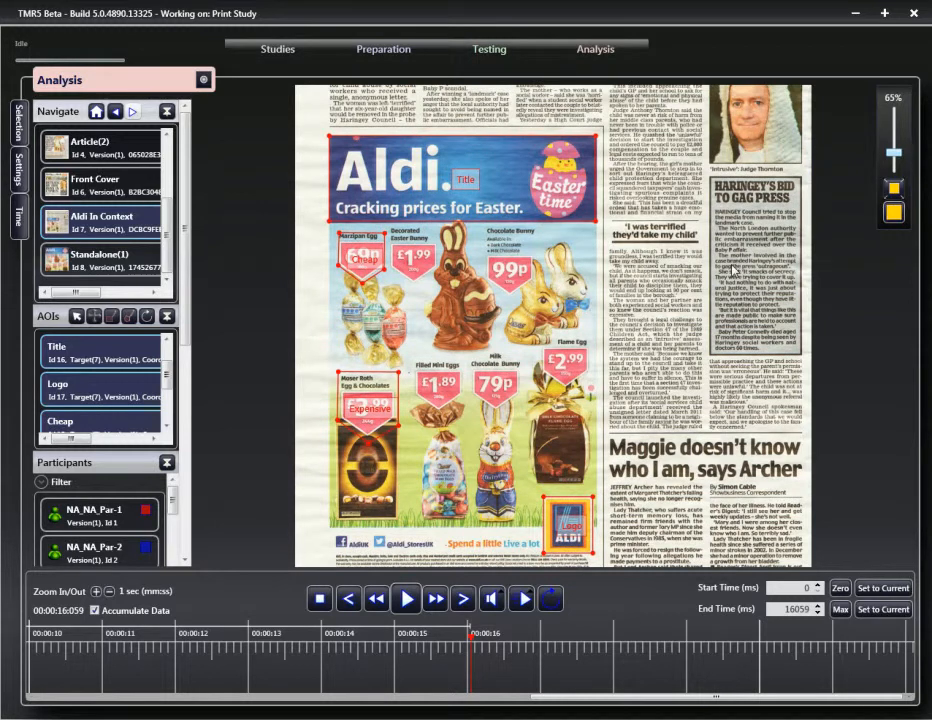
{"action": "left_click", "coordinate": [894, 188]}
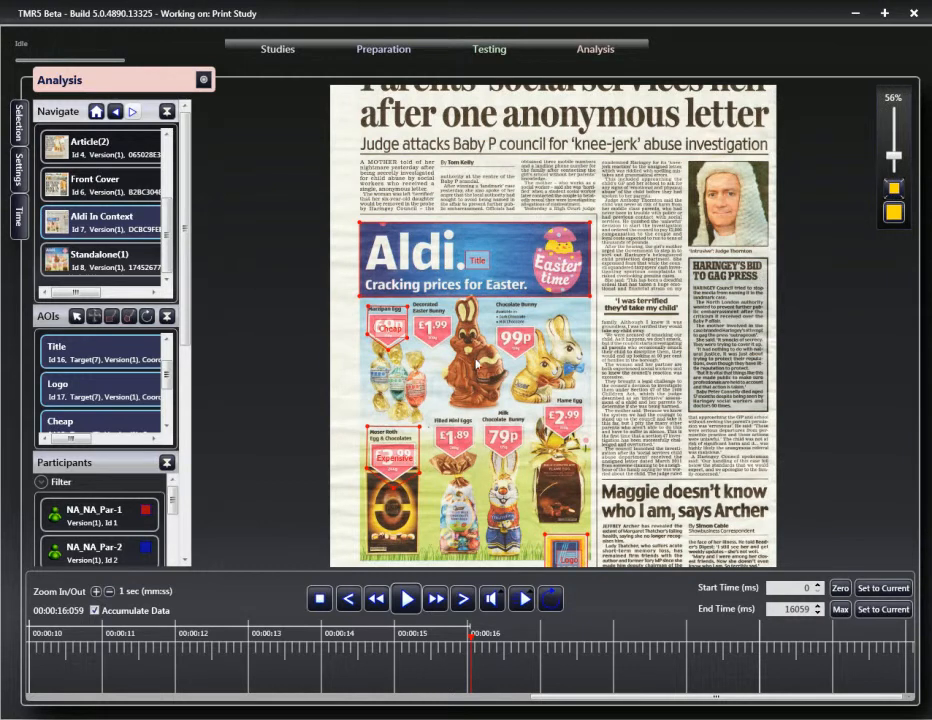
{"action": "left_click_drag", "start_coordinate": [896, 156], "coordinate": [896, 160]}
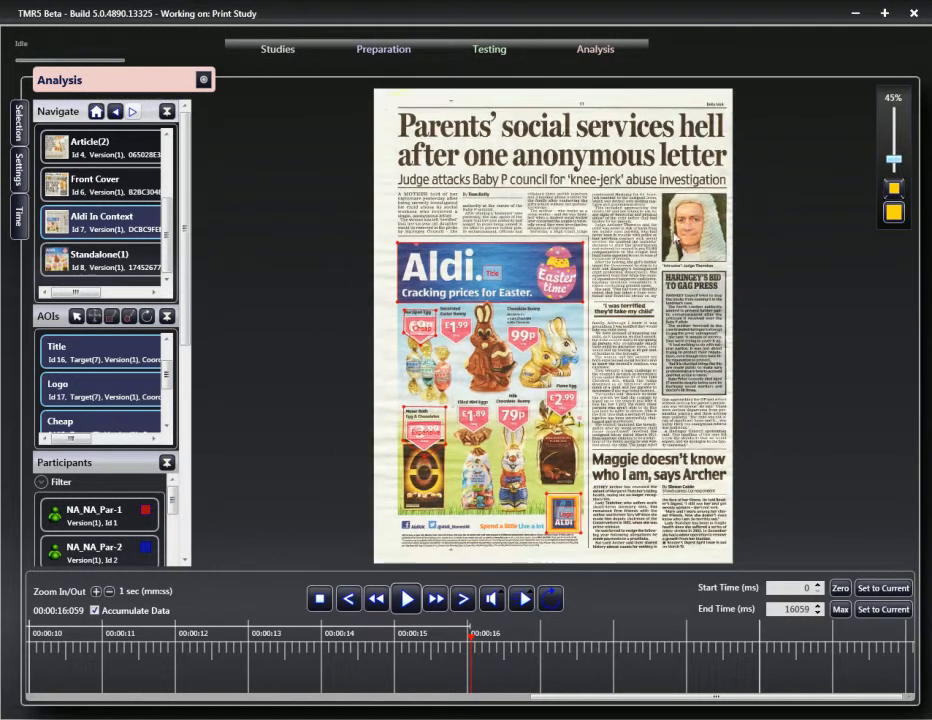
{"action": "left_click_drag", "start_coordinate": [186, 315], "coordinate": [186, 450]}
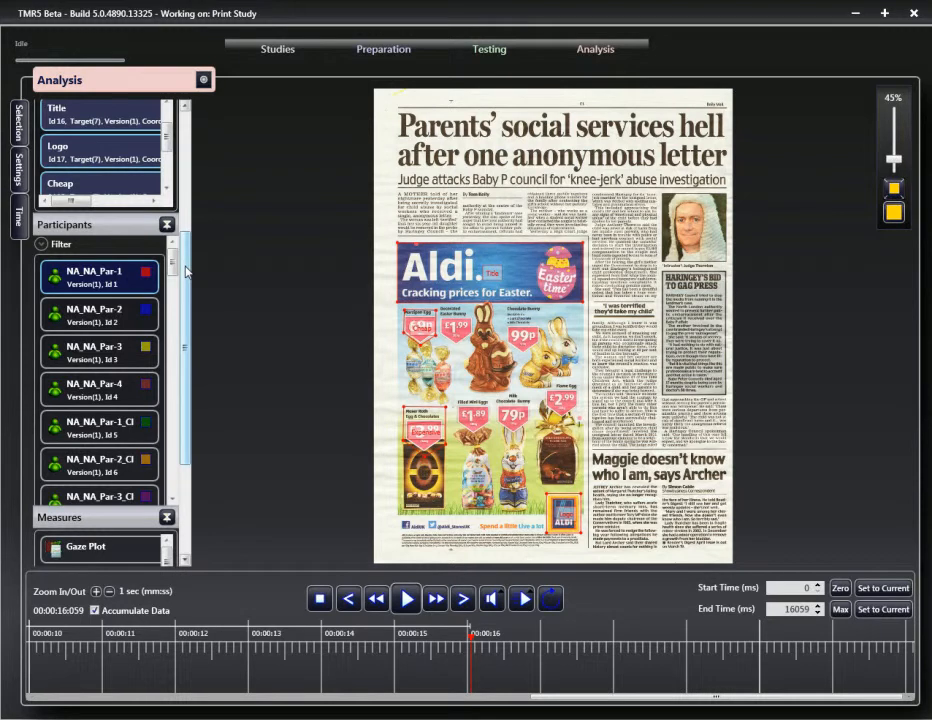
{"action": "scroll", "coordinate": [183, 353], "scroll_direction": "down", "scroll_amount": 3}
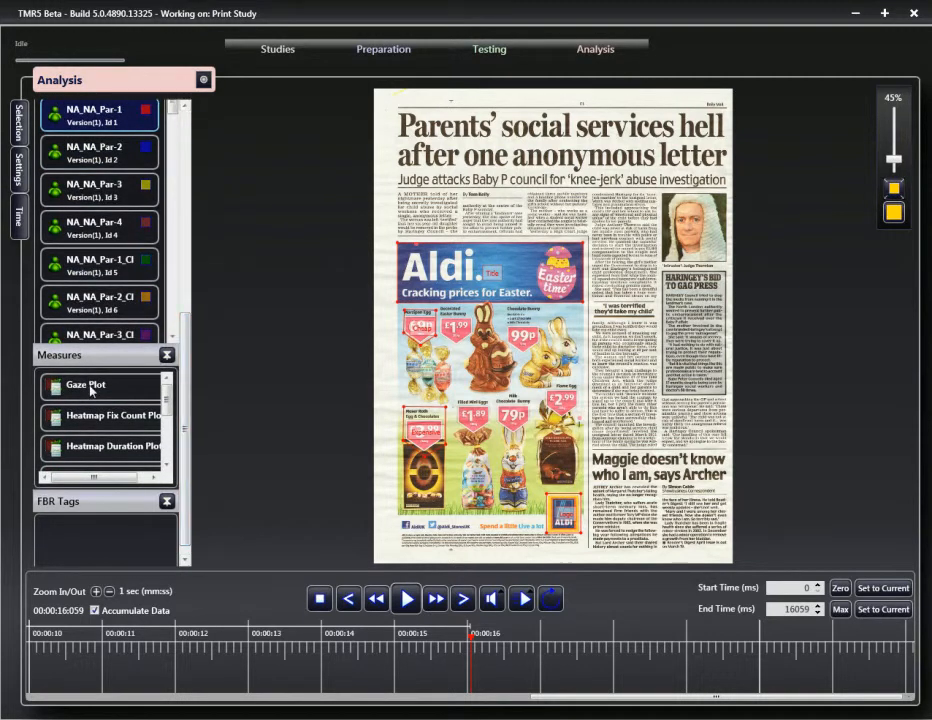
Step: Overlay the Gaze Plot on the newspaper page and zoom to fit the whole page
{"action": "left_click", "coordinate": [88, 386]}
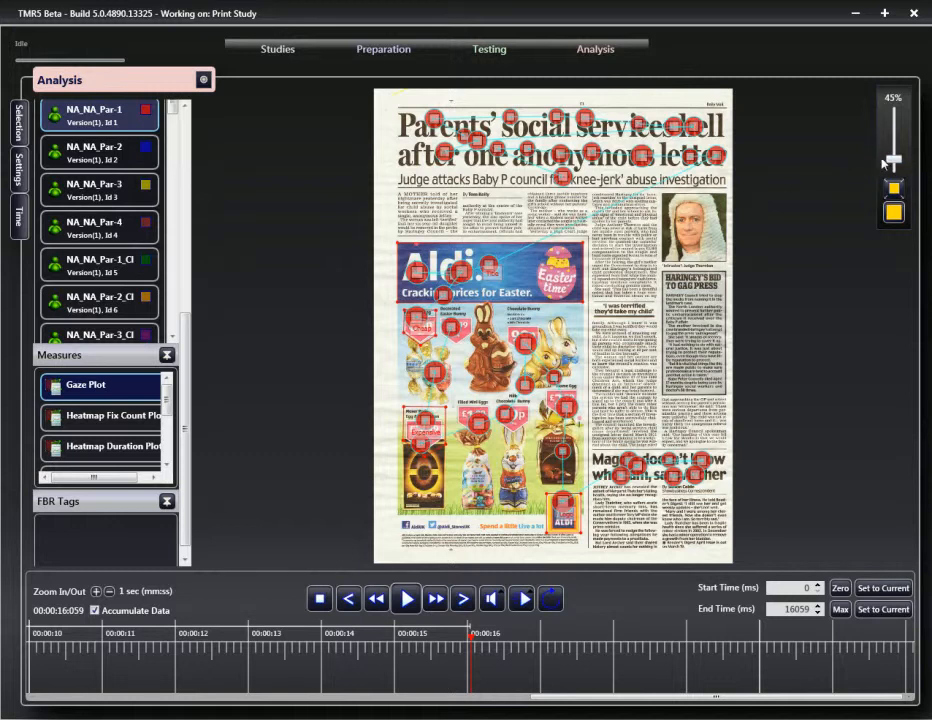
{"action": "left_click_drag", "start_coordinate": [893, 160], "coordinate": [897, 156]}
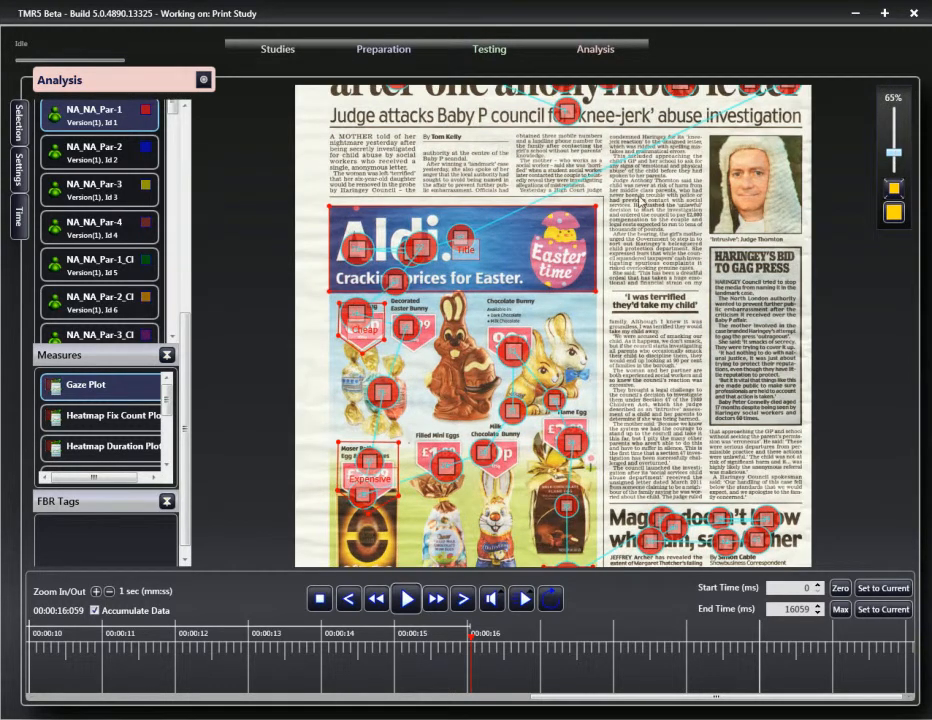
{"action": "scroll", "coordinate": [647, 185], "scroll_direction": "up", "scroll_amount": 3}
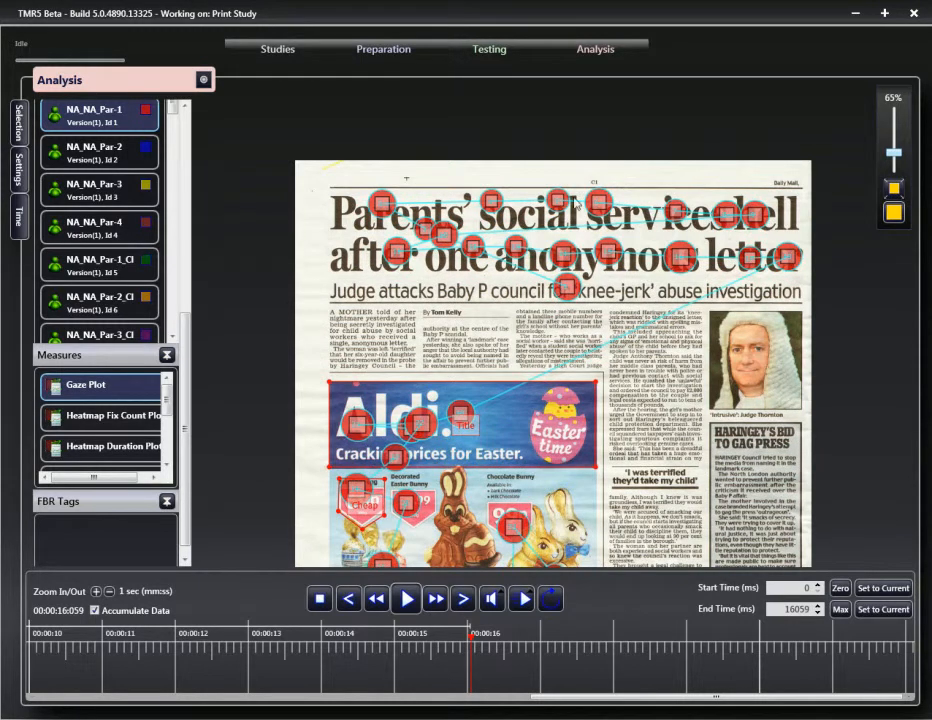
{"action": "scroll", "coordinate": [689, 408], "scroll_direction": "down", "scroll_amount": 1}
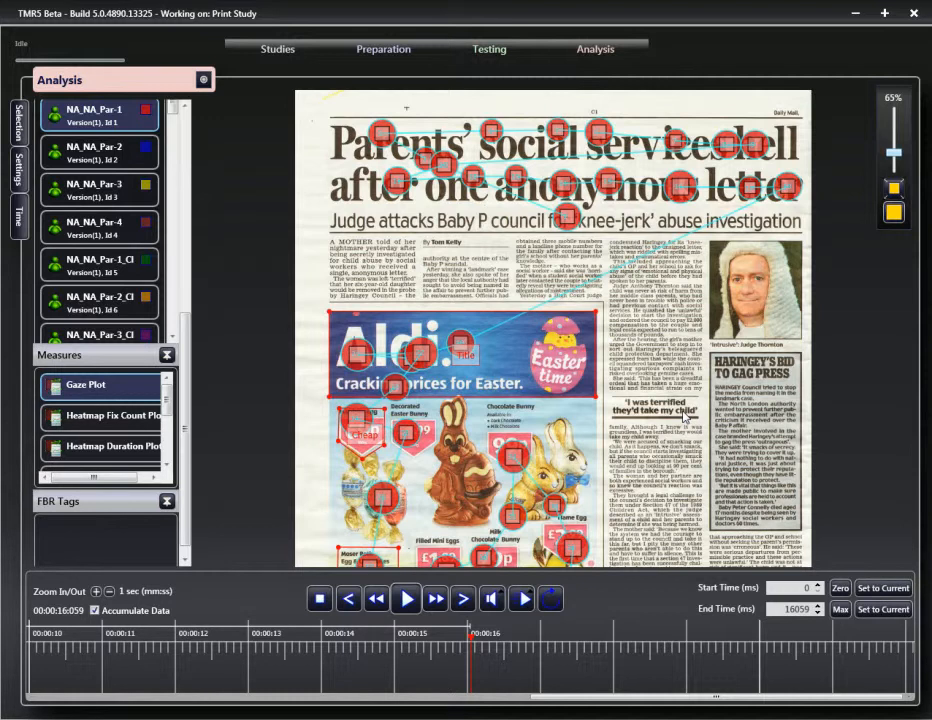
{"action": "scroll", "coordinate": [490, 309], "scroll_direction": "down", "scroll_amount": 1}
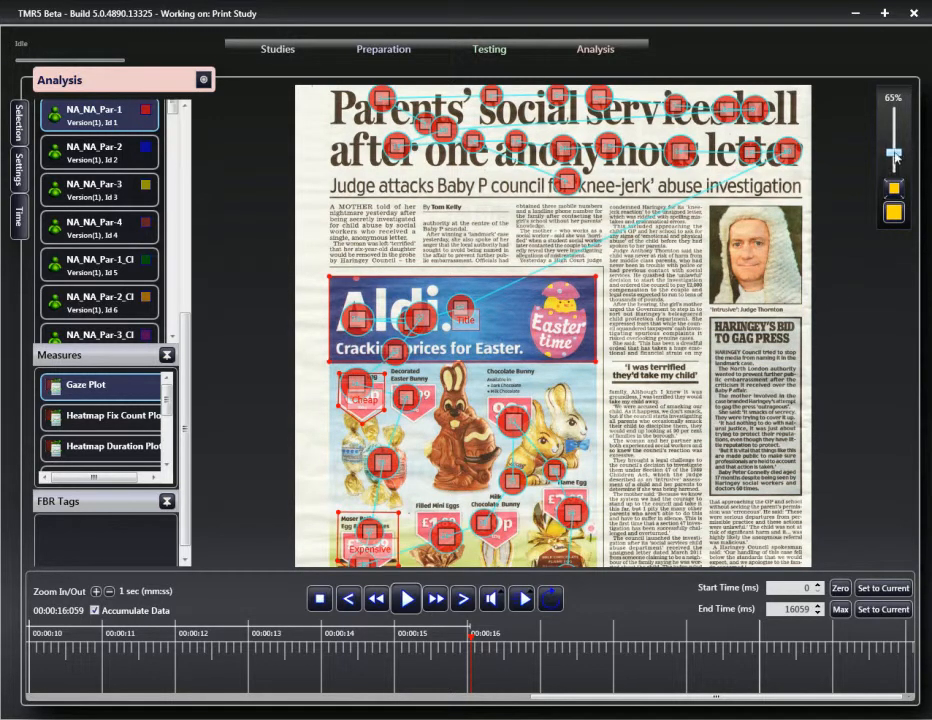
{"action": "left_click_drag", "start_coordinate": [895, 156], "coordinate": [896, 166]}
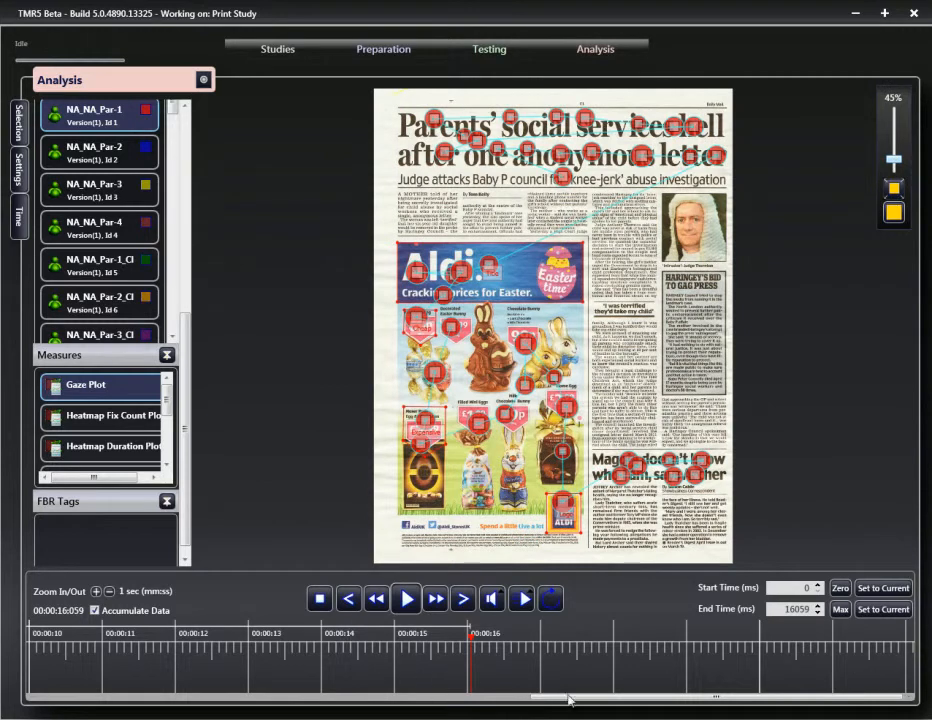
Step: Untick Accumulate Data, rewind the timeline and play the gaze plot back to 00:00:04:700
{"action": "left_click_drag", "start_coordinate": [582, 703], "coordinate": [100, 711]}
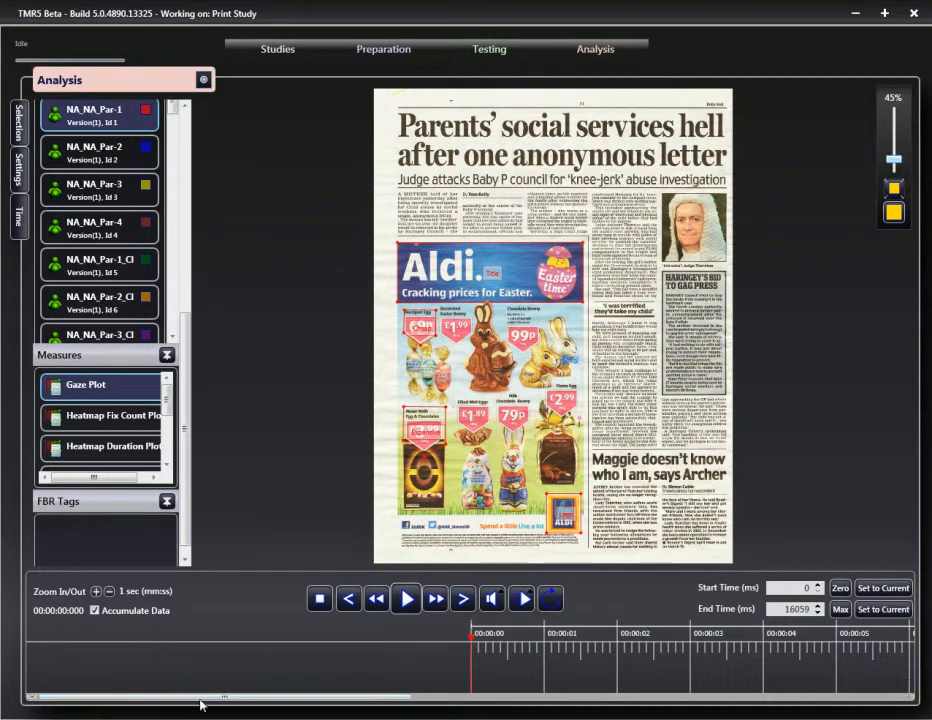
{"action": "left_click_drag", "start_coordinate": [200, 705], "coordinate": [577, 716]}
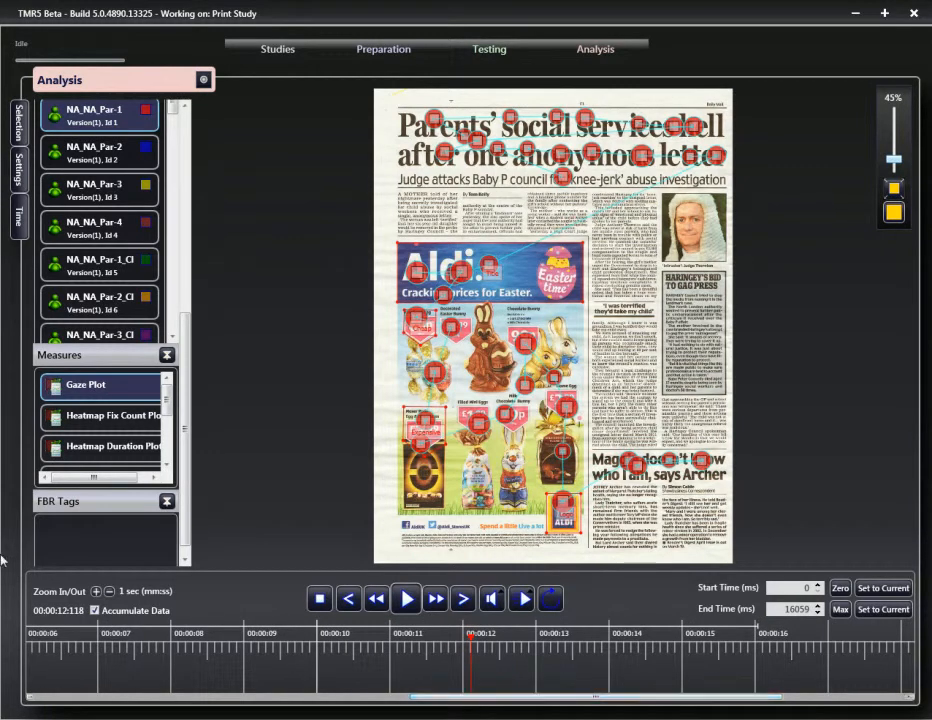
{"action": "left_click", "coordinate": [95, 610]}
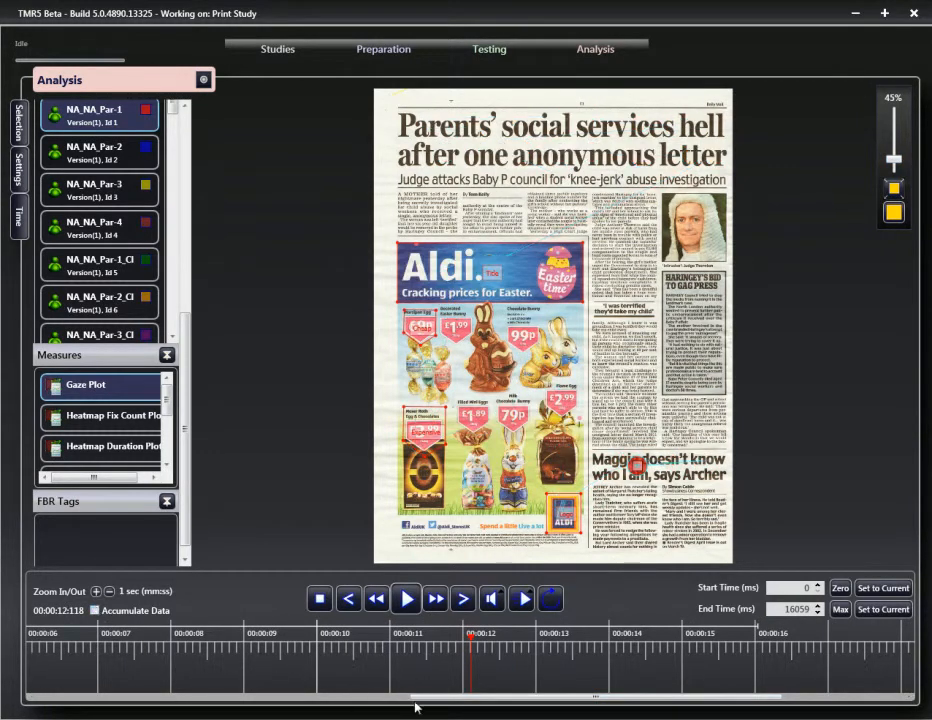
{"action": "left_click_drag", "start_coordinate": [484, 696], "coordinate": [116, 697]}
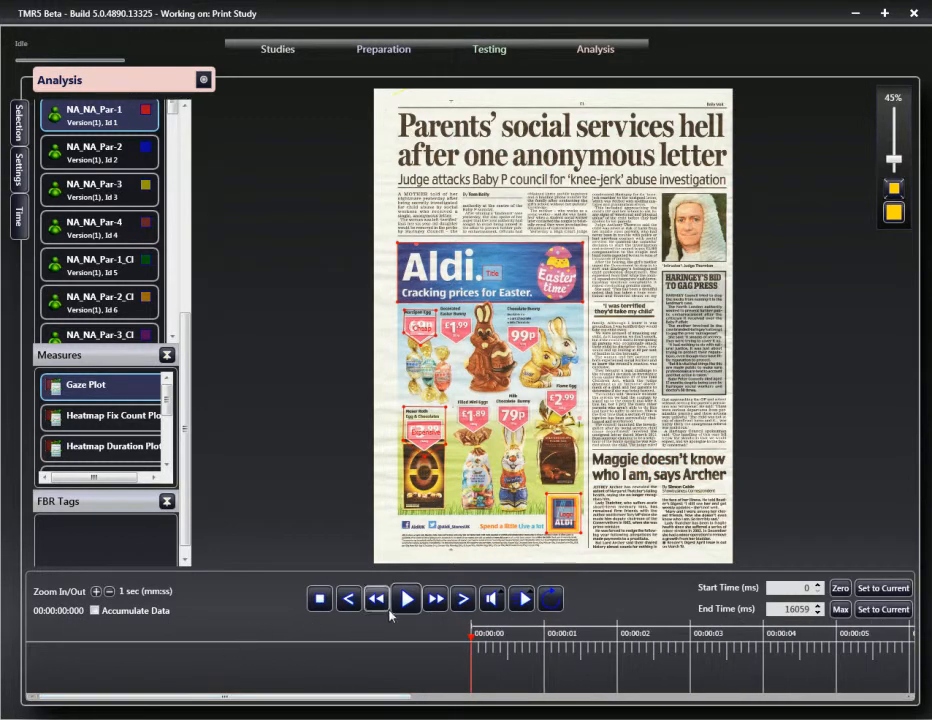
{"action": "left_click", "coordinate": [406, 603]}
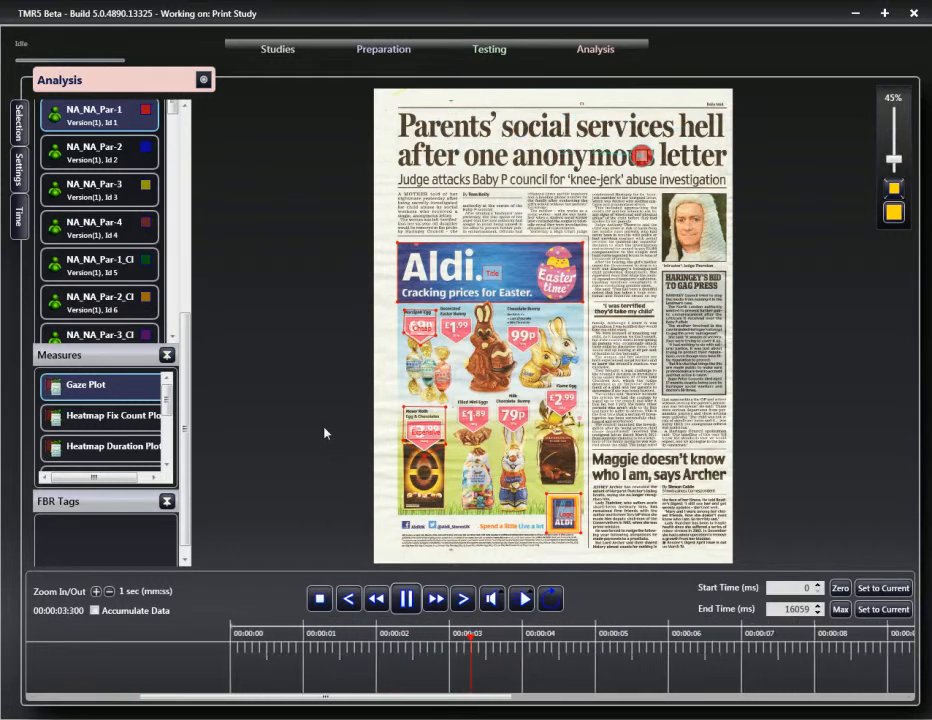
{"action": "left_click", "coordinate": [406, 599]}
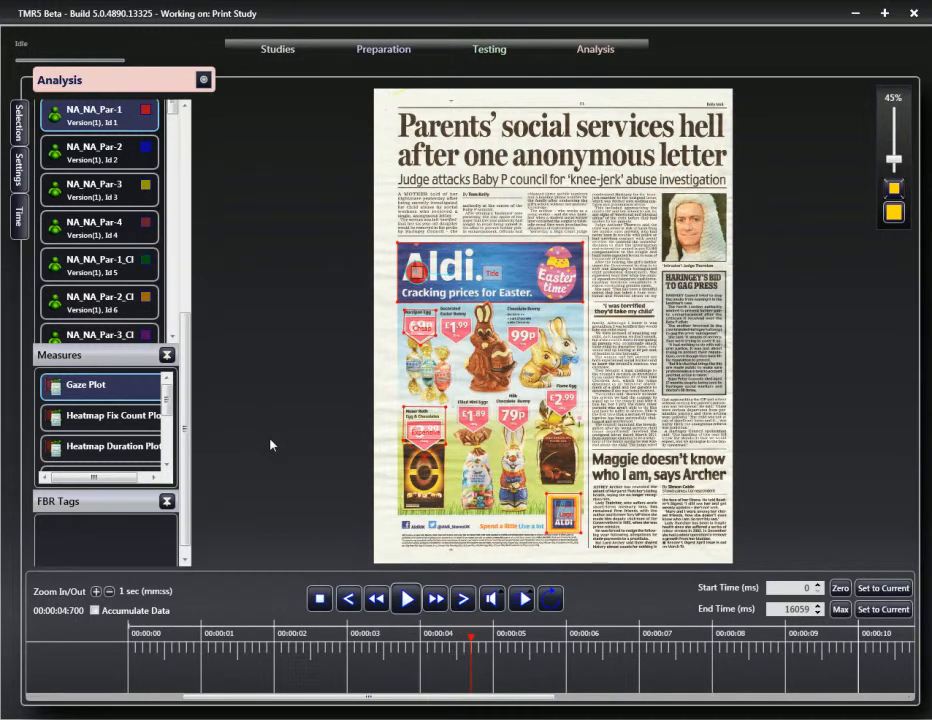
{"action": "scroll", "coordinate": [367, 374], "scroll_direction": "up", "scroll_amount": 2}
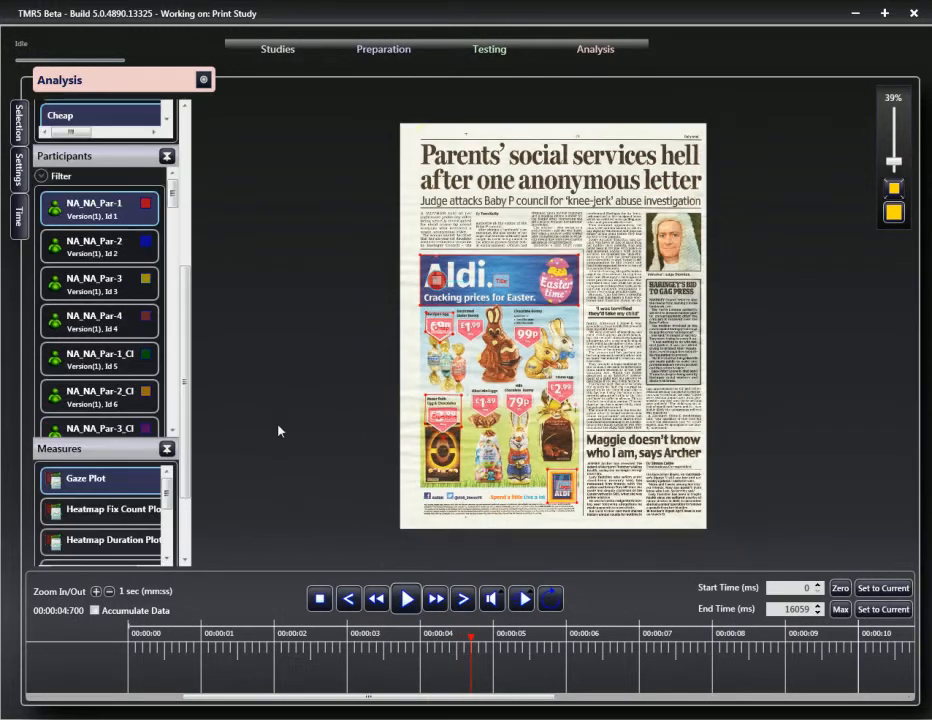
Step: Re-tick Accumulate Data and untick Female in the participant Filter's questions
{"action": "left_click", "coordinate": [95, 611]}
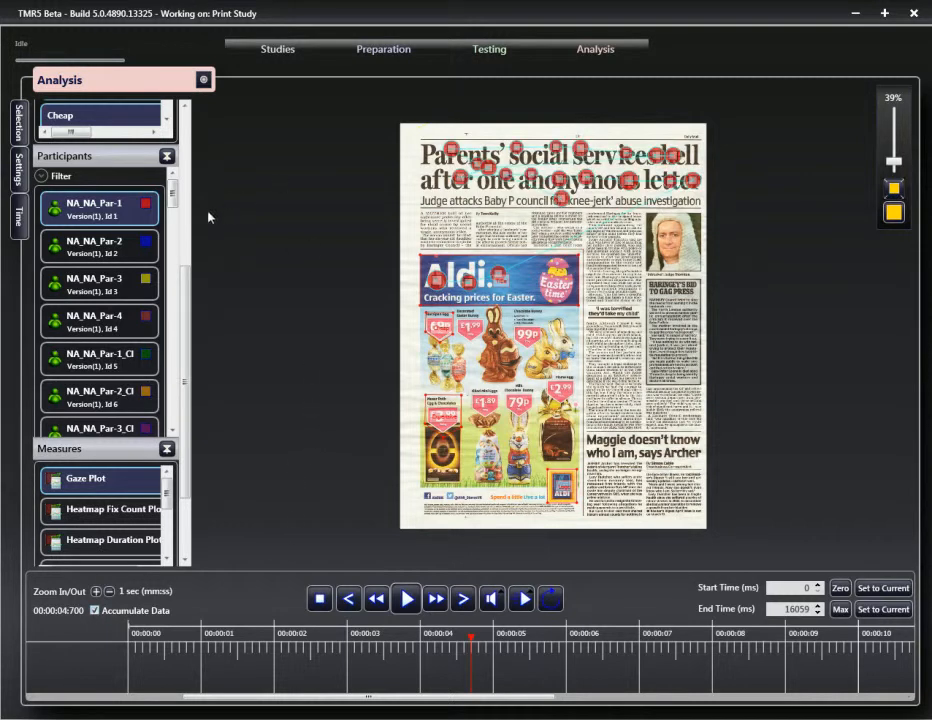
{"action": "left_click", "coordinate": [41, 177]}
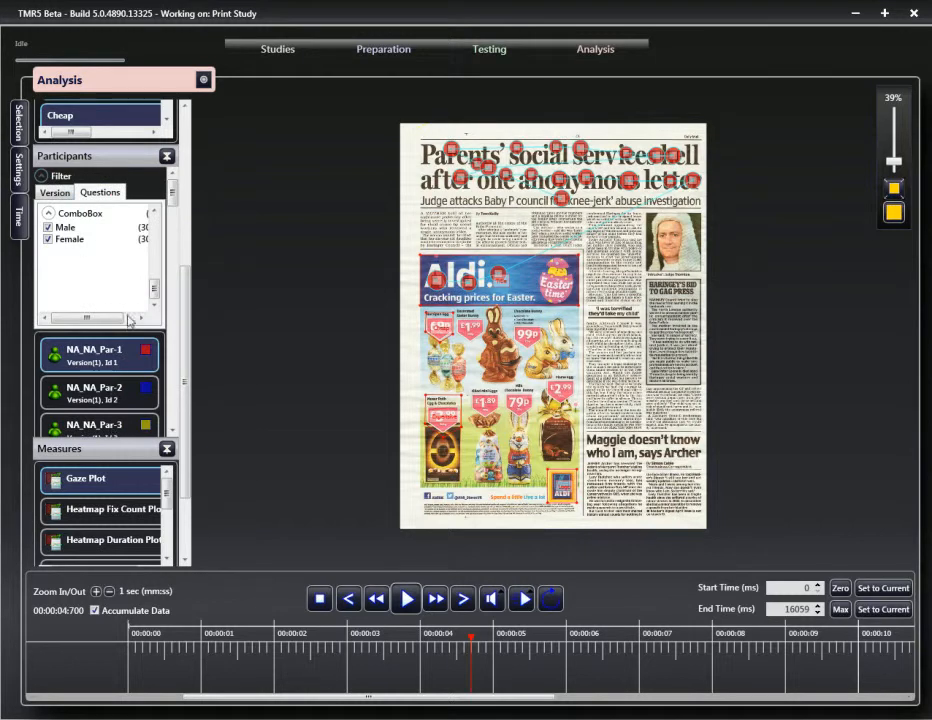
{"action": "scroll", "coordinate": [152, 285], "scroll_direction": "up", "scroll_amount": 3}
{"action": "mouse_move", "coordinate": [156, 272]}
{"action": "left_mouse_down"}
{"action": "mouse_move", "coordinate": [153, 238]}
{"action": "mouse_move", "coordinate": [153, 293]}
{"action": "mouse_move", "coordinate": [155, 281]}
{"action": "left_mouse_up"}
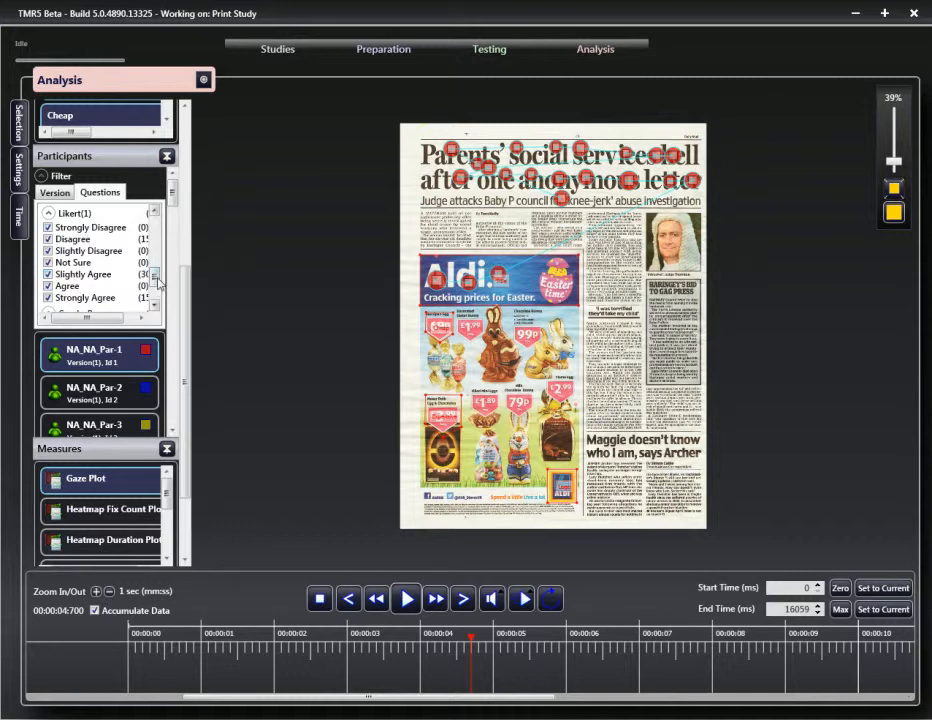
{"action": "scroll", "coordinate": [156, 296], "scroll_direction": "down", "scroll_amount": 3}
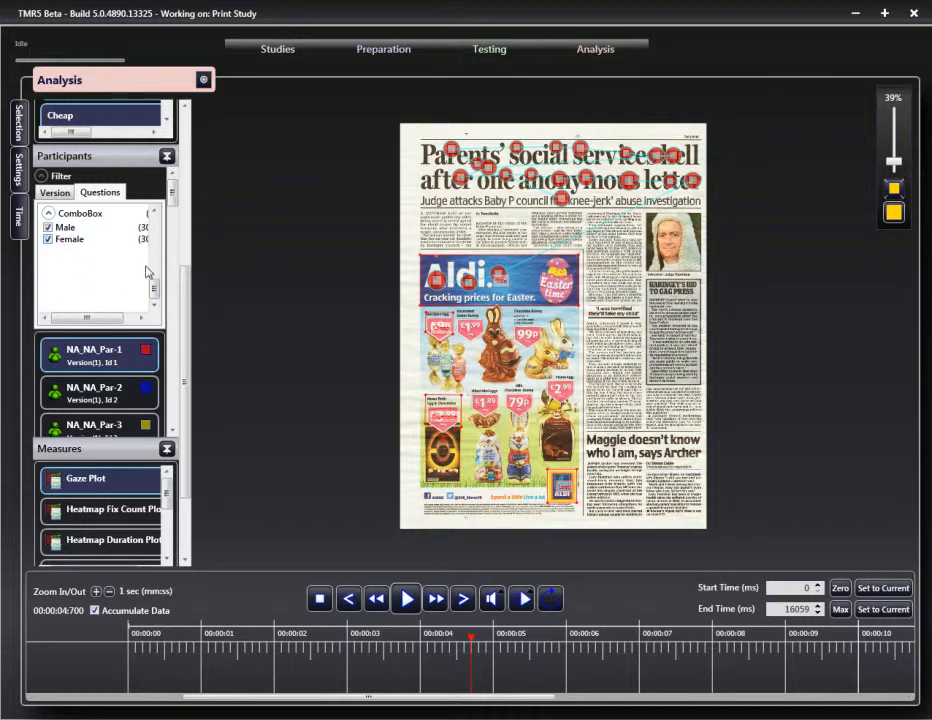
{"action": "left_click", "coordinate": [48, 240]}
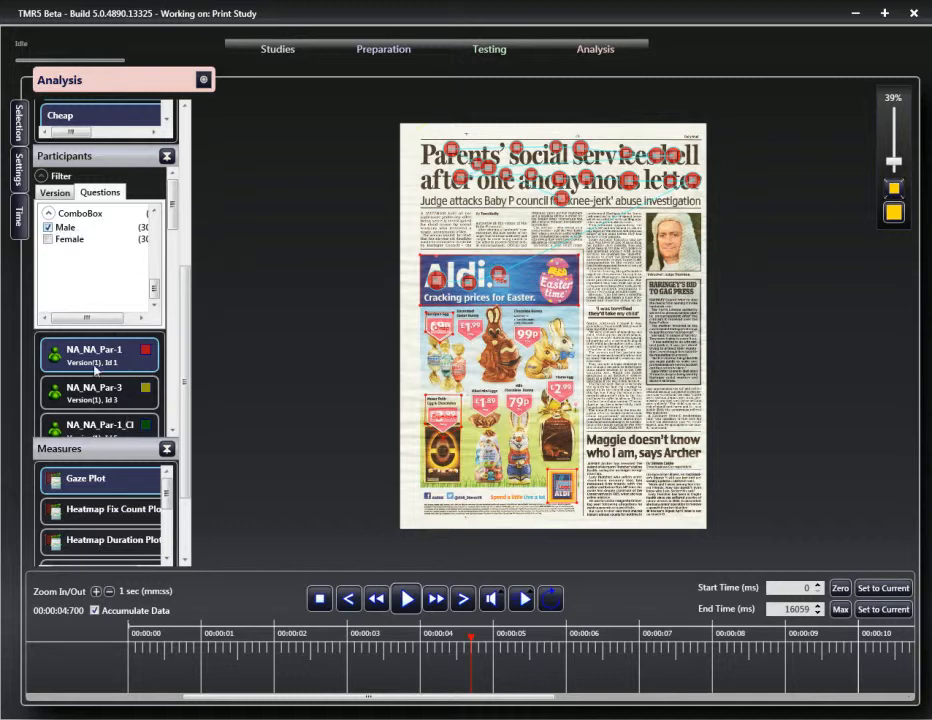
Step: Re-include Female, collapse the Filter and select all participants to overlay their gaze plots
{"action": "left_click", "coordinate": [48, 240]}
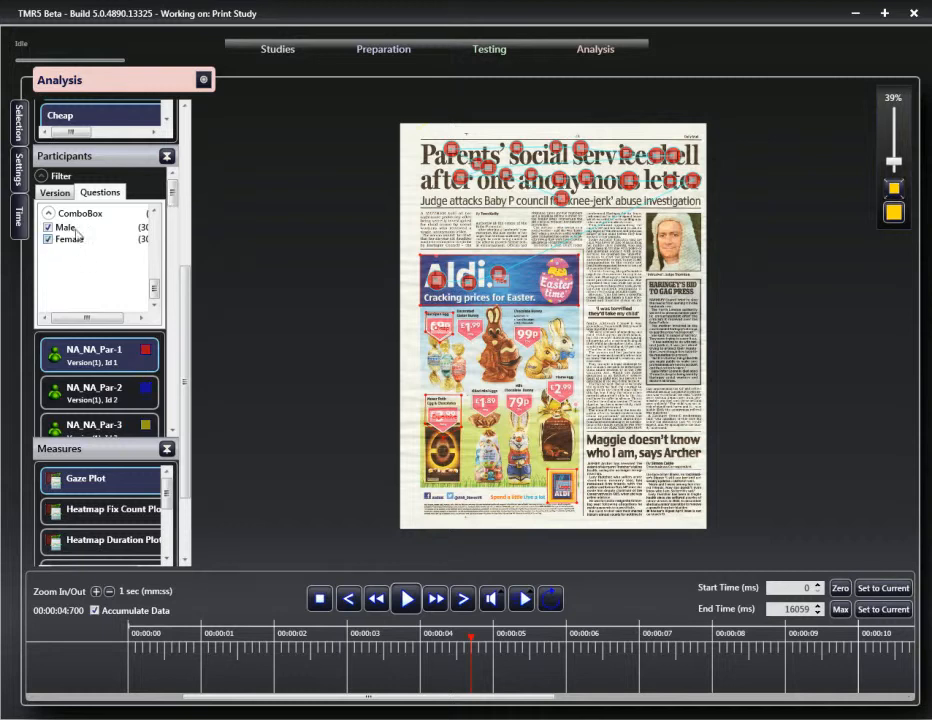
{"action": "left_click", "coordinate": [42, 178]}
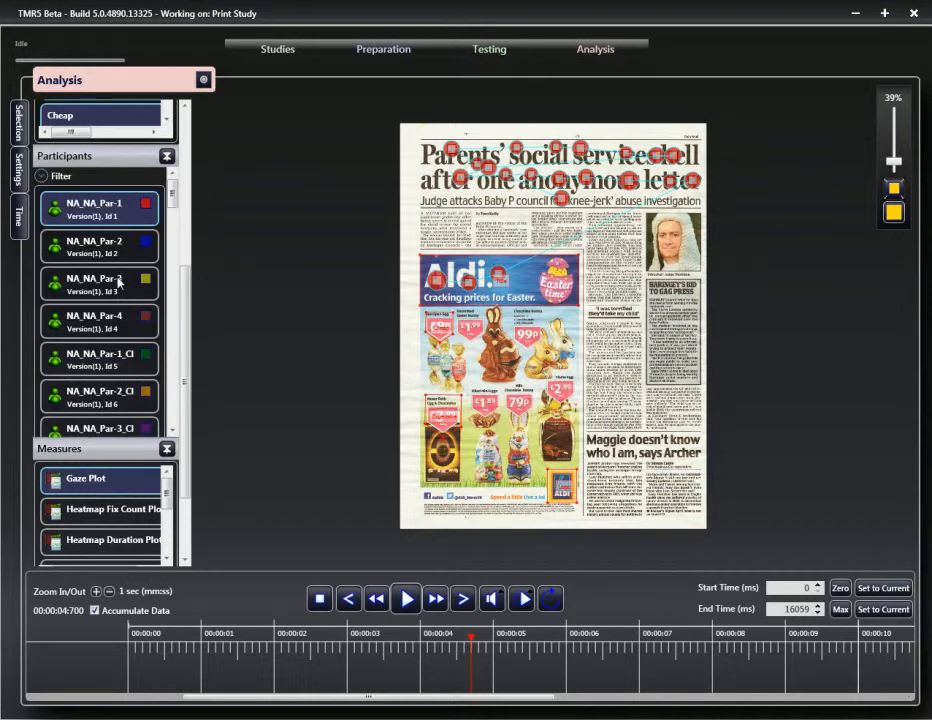
{"action": "right_click", "coordinate": [108, 209]}
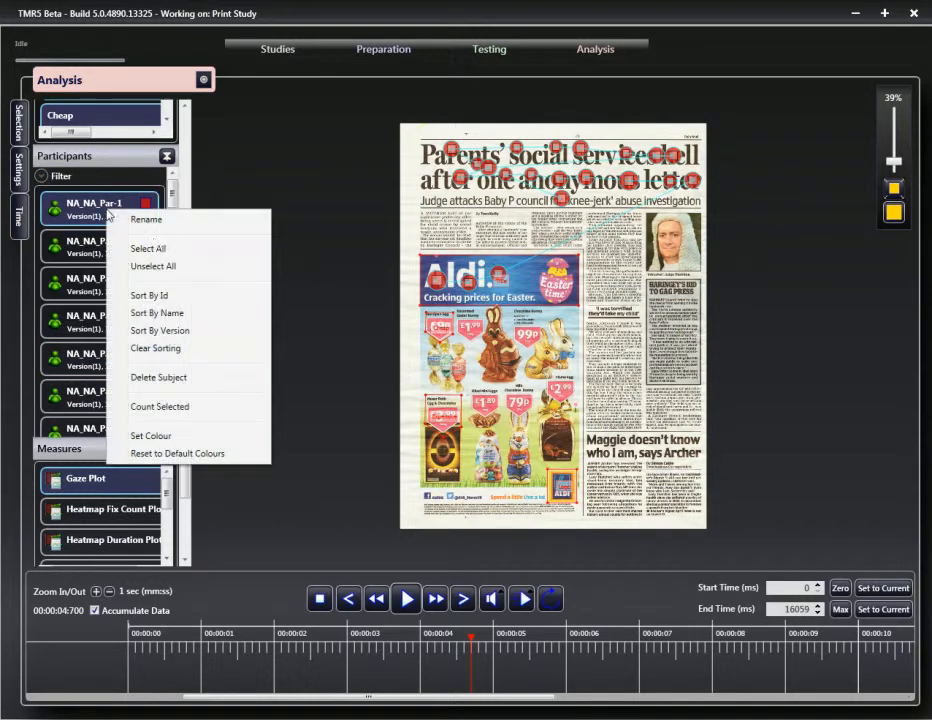
{"action": "left_click", "coordinate": [156, 251]}
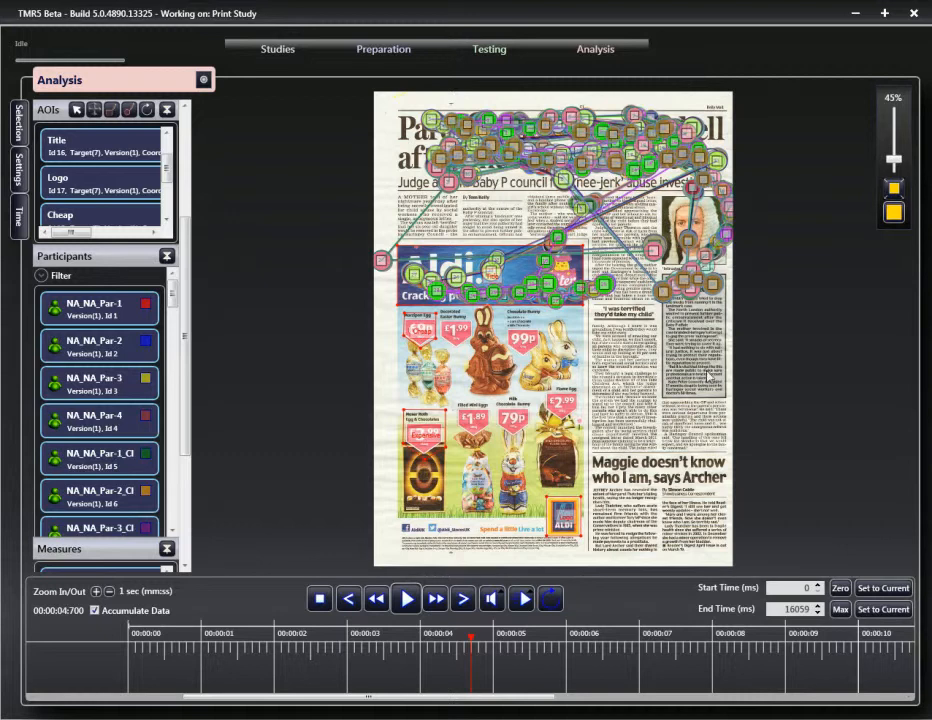
Step: Compare Par-1, Par-2 and Par-3 individually, ending on Par-1's gaze plot
{"action": "left_click", "coordinate": [94, 314]}
{"action": "left_click", "coordinate": [96, 345]}
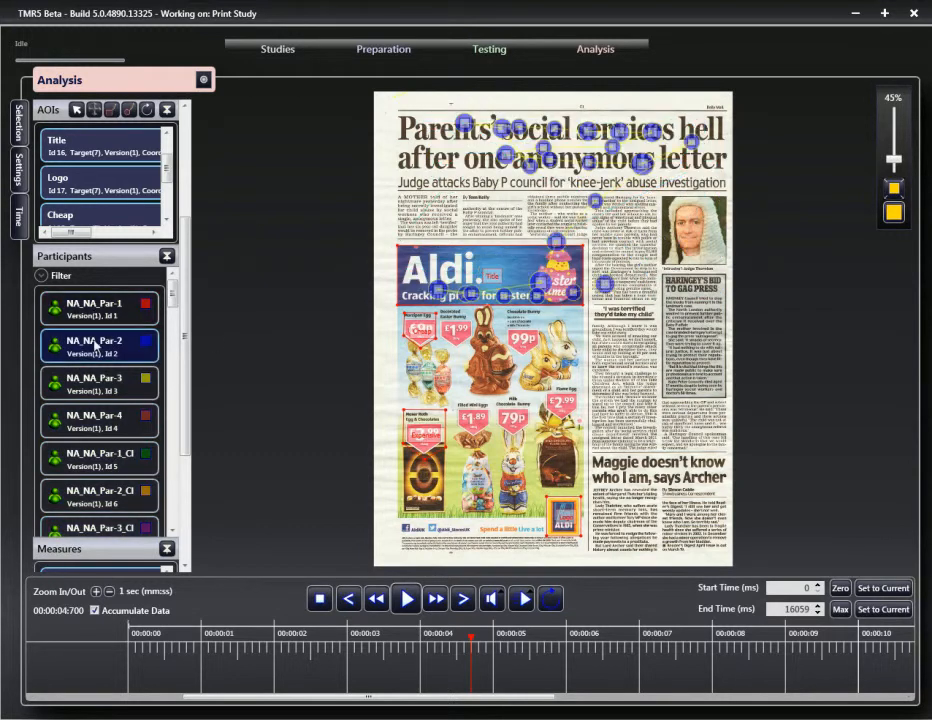
{"action": "left_click", "coordinate": [93, 393]}
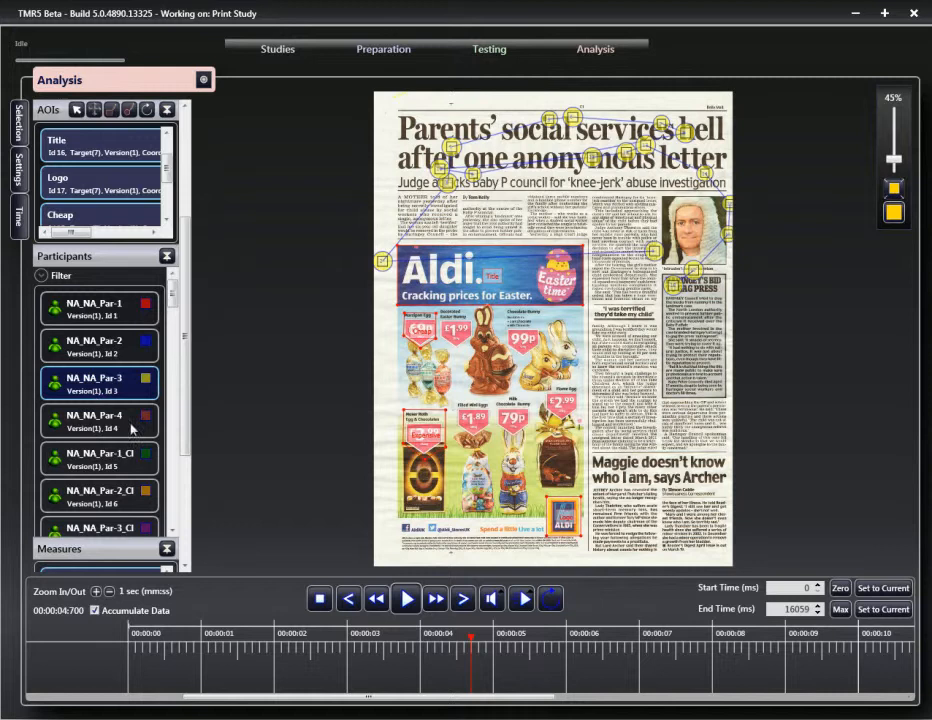
{"action": "left_click", "coordinate": [124, 322]}
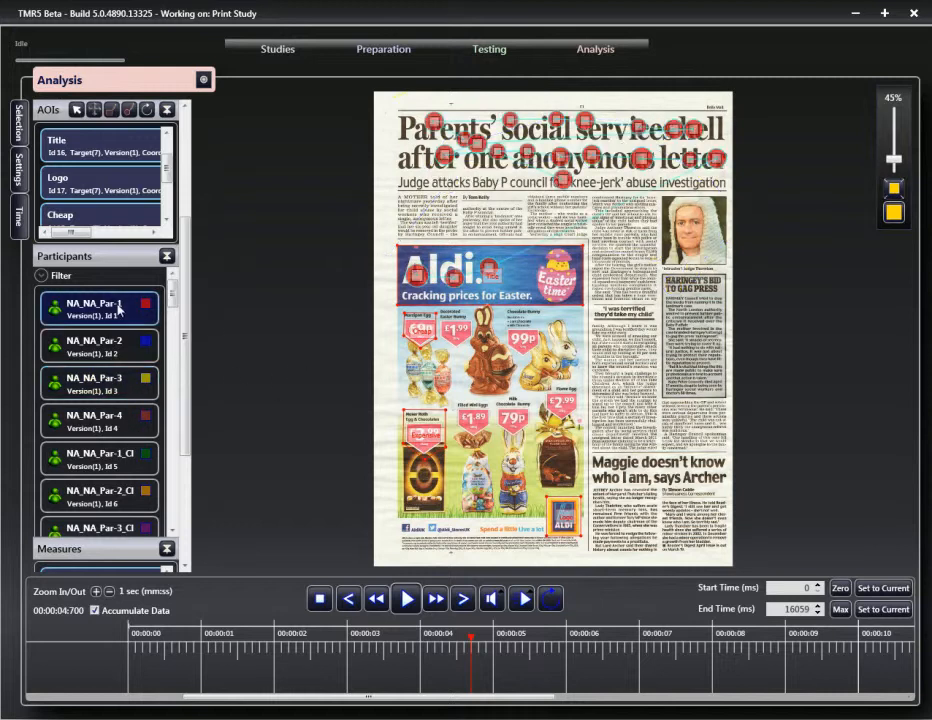
{"action": "right_click", "coordinate": [120, 306]}
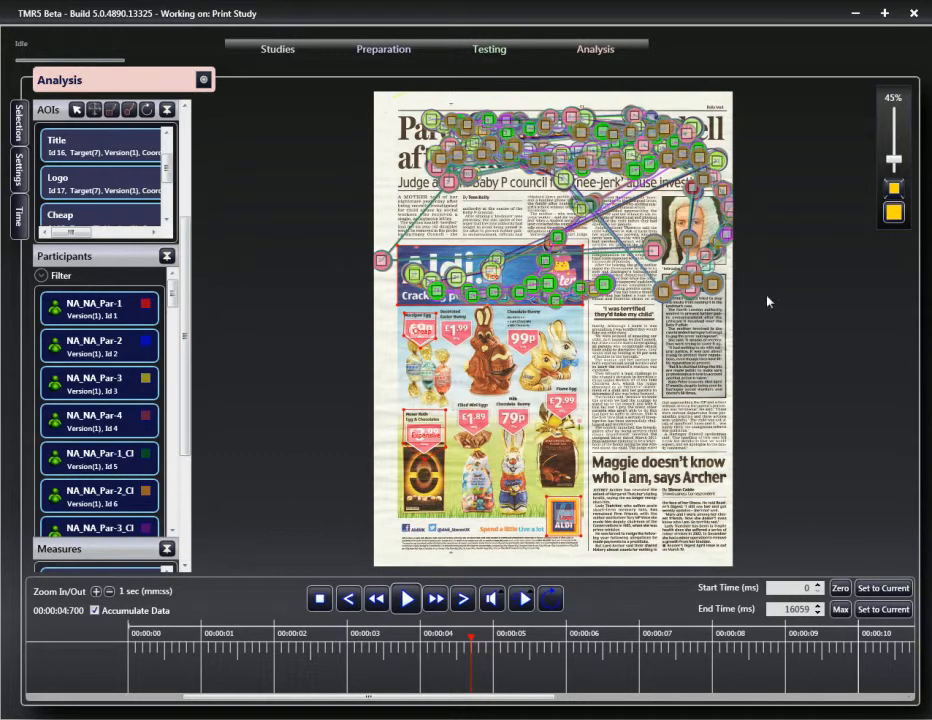
{"action": "left_click_drag", "start_coordinate": [894, 158], "coordinate": [893, 145]}
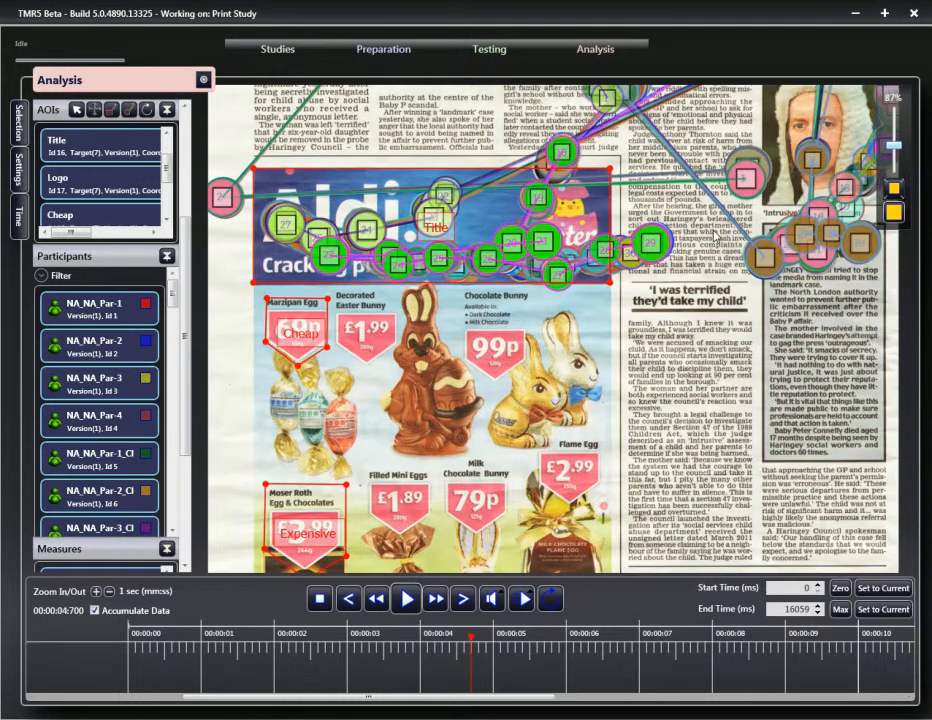
{"action": "scroll", "coordinate": [519, 170], "scroll_direction": "up", "scroll_amount": 4}
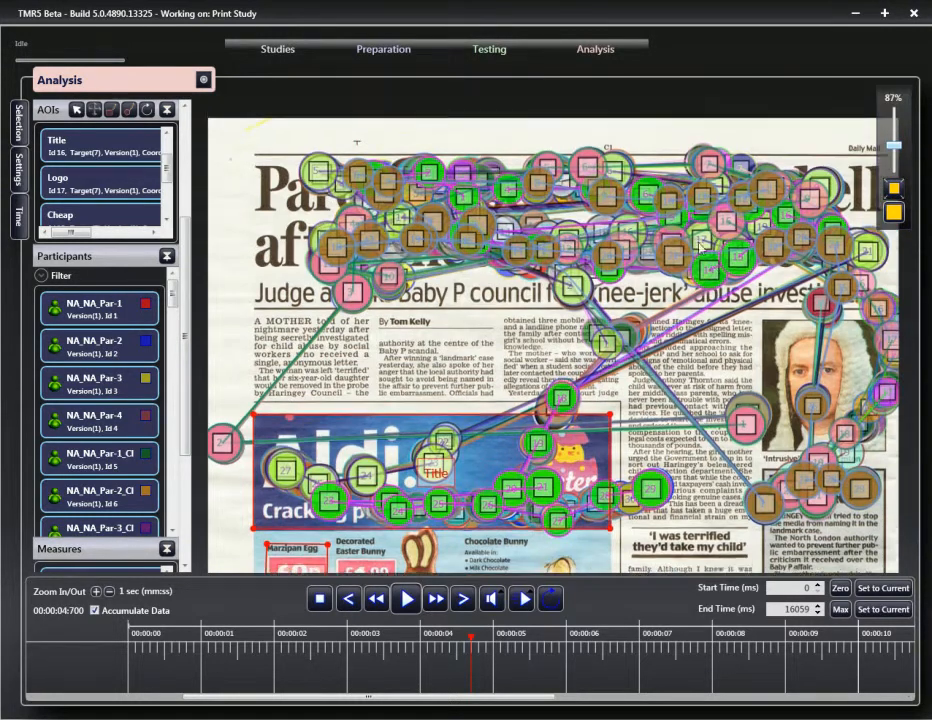
{"action": "scroll", "coordinate": [441, 280], "scroll_direction": "down", "scroll_amount": 2}
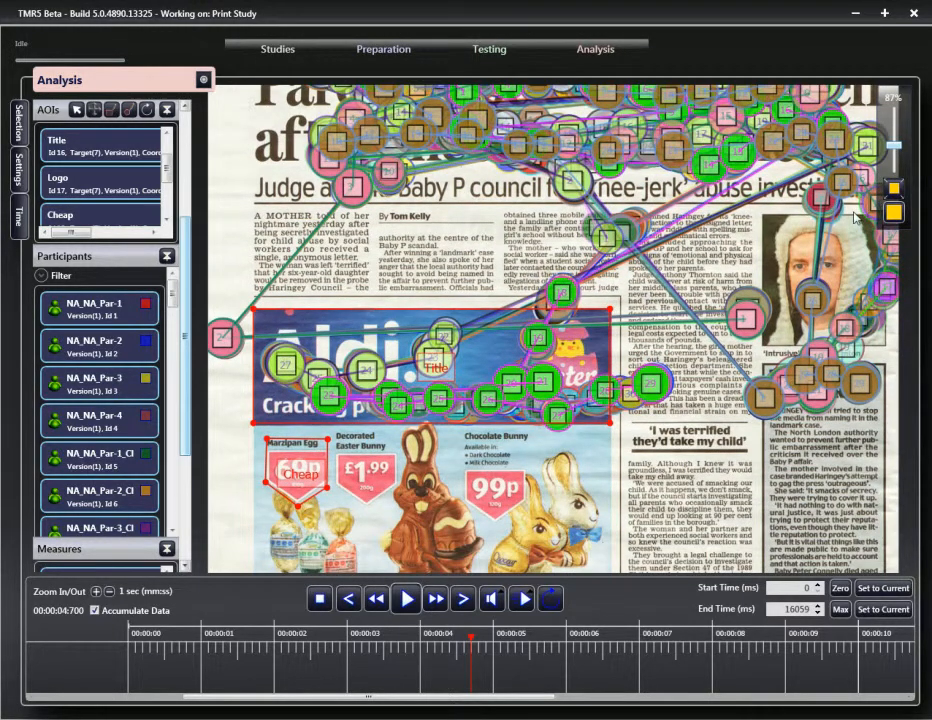
{"action": "left_click_drag", "start_coordinate": [896, 147], "coordinate": [896, 156]}
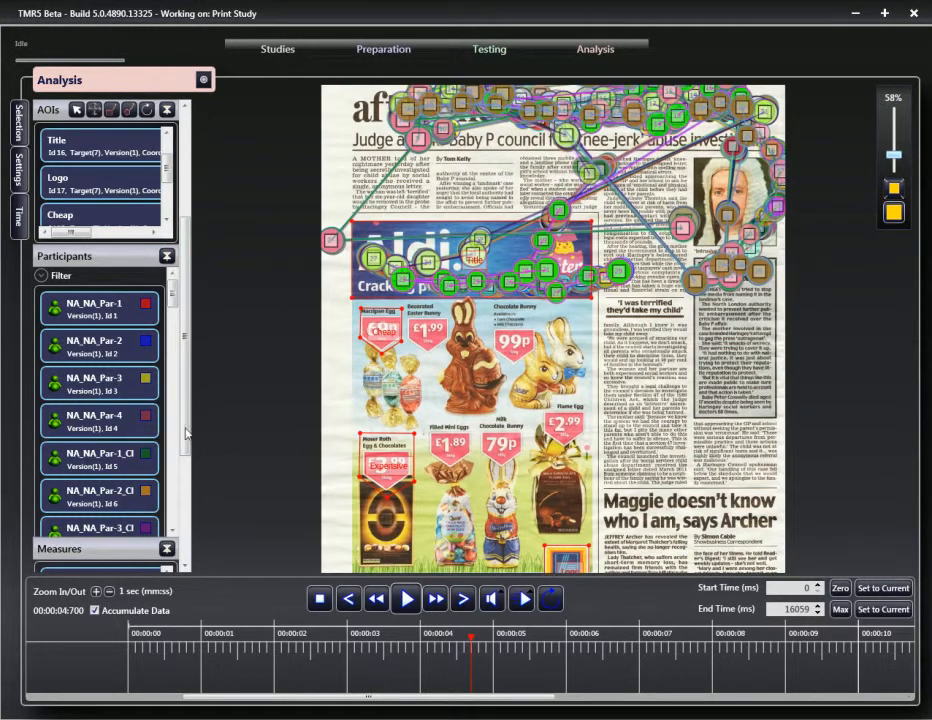
{"action": "scroll", "coordinate": [187, 483], "scroll_direction": "down", "scroll_amount": 3}
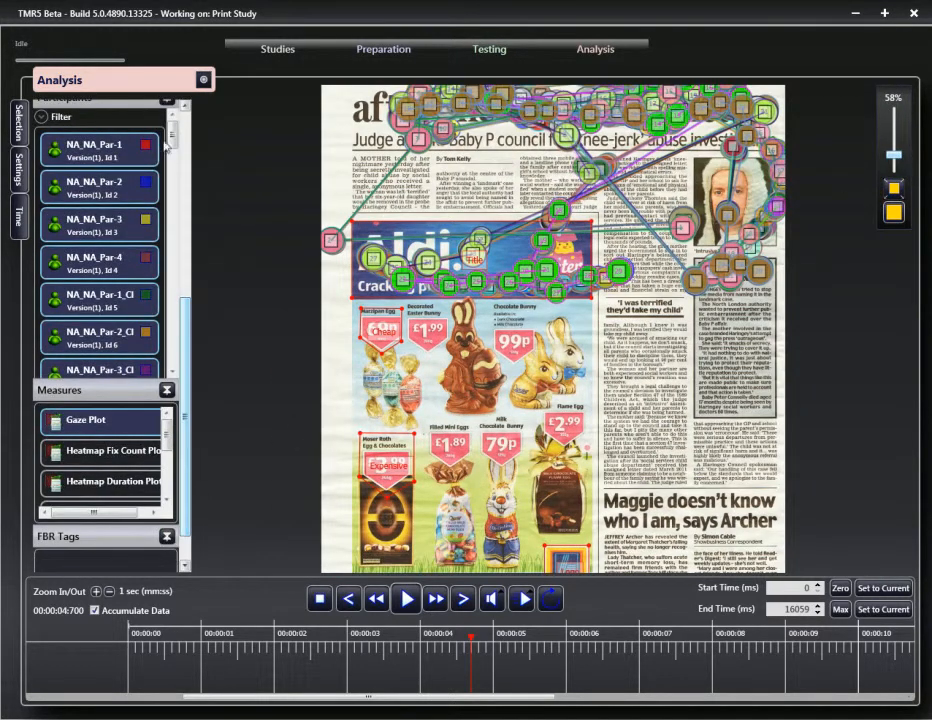
Step: Collapse Participants and AOIs, switch to Heatmap Fix Count Plot, and zoom out to 44%
{"action": "left_click", "coordinate": [168, 103]}
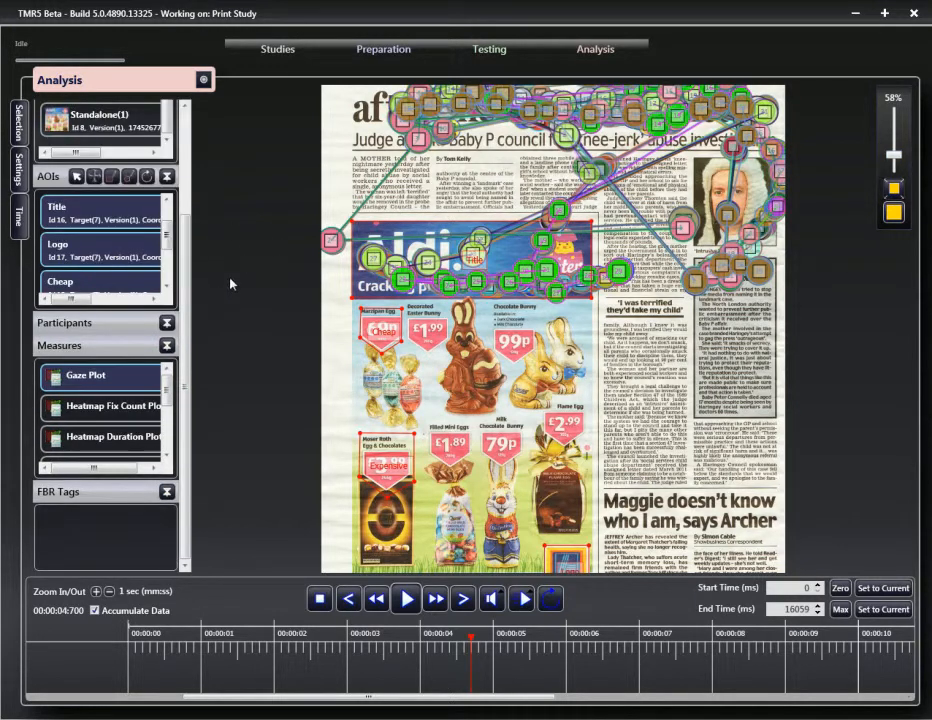
{"action": "left_click", "coordinate": [167, 177]}
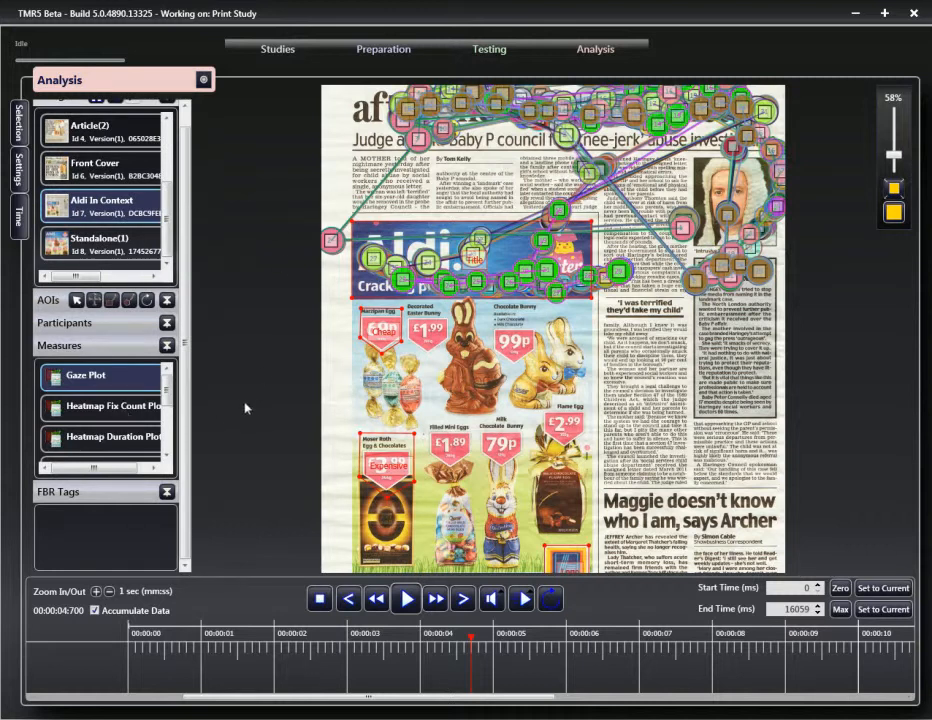
{"action": "key", "text": "Down"}
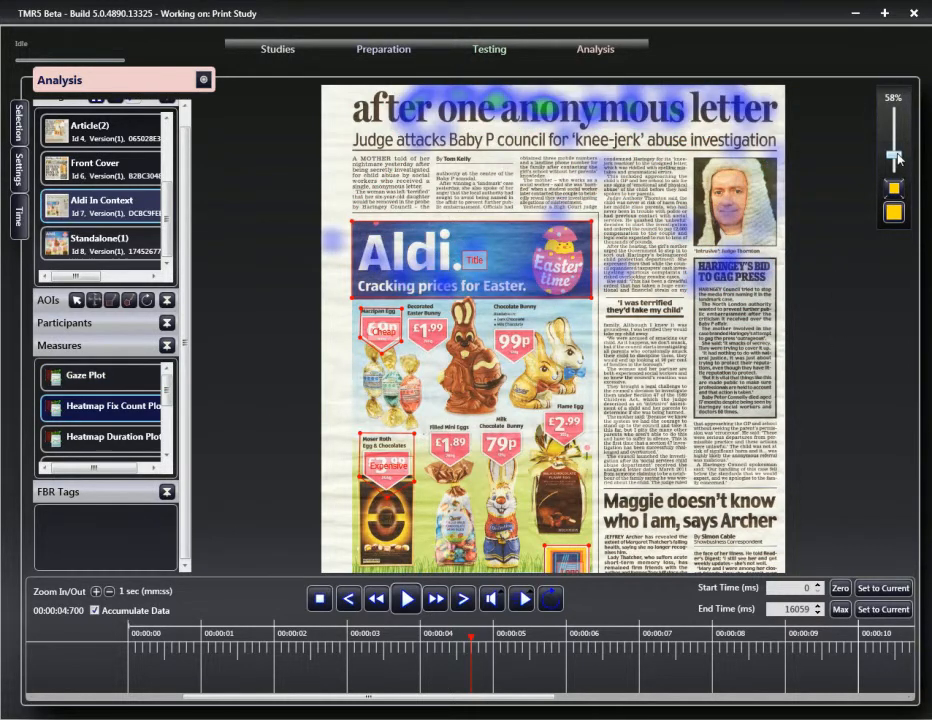
{"action": "left_click_drag", "start_coordinate": [894, 155], "coordinate": [895, 164]}
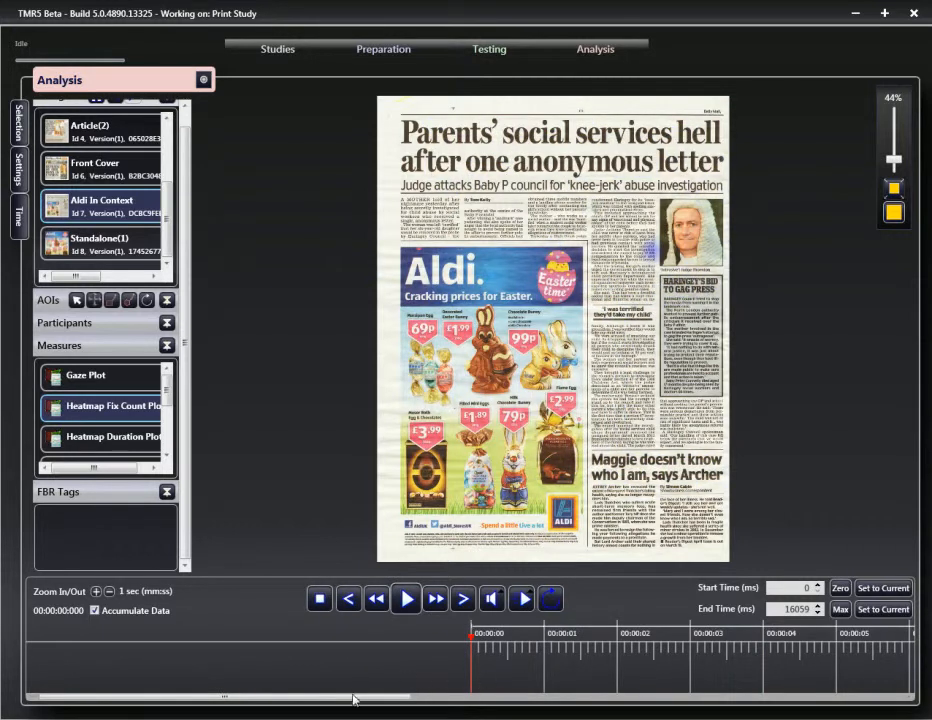
Step: Scrub the timeline to 00:00:13:196 and toggle Accumulate Data off and back on
{"action": "left_click_drag", "start_coordinate": [388, 703], "coordinate": [560, 701]}
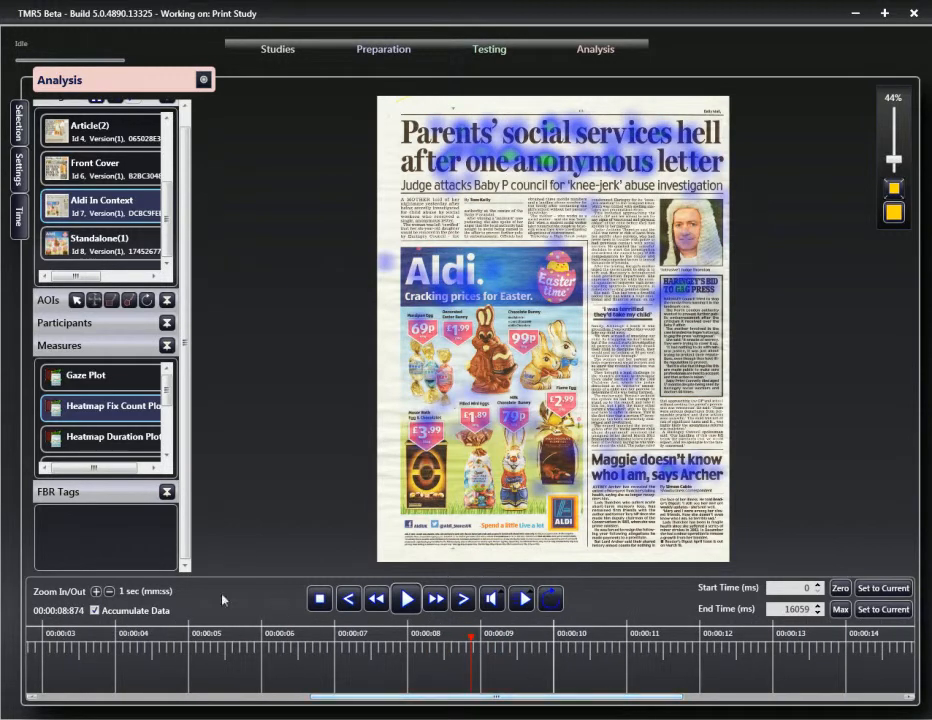
{"action": "left_click", "coordinate": [95, 611]}
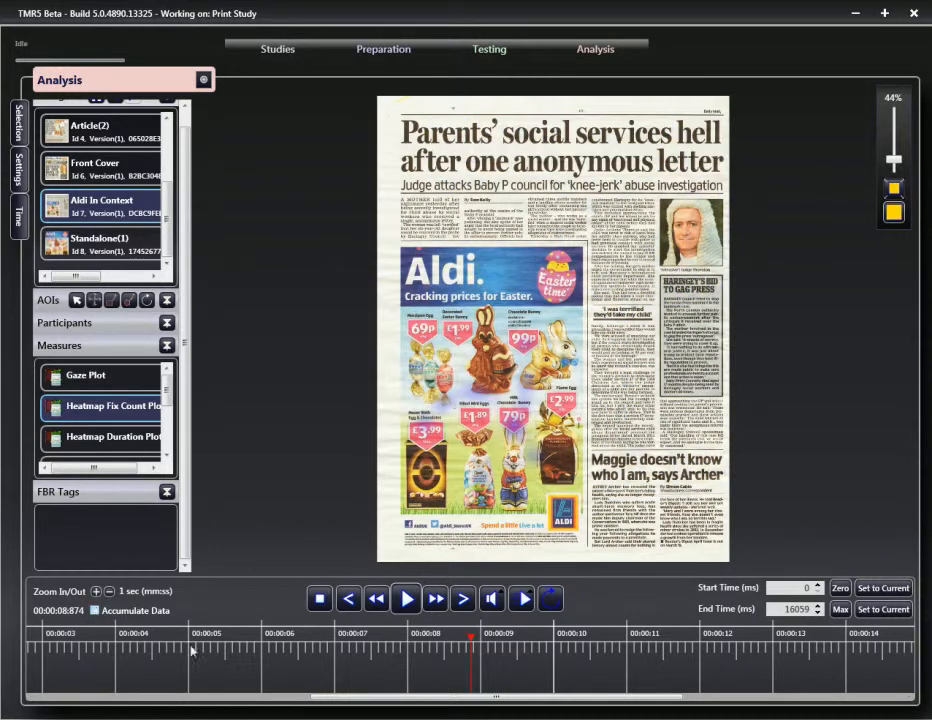
{"action": "left_click_drag", "start_coordinate": [495, 701], "coordinate": [648, 694]}
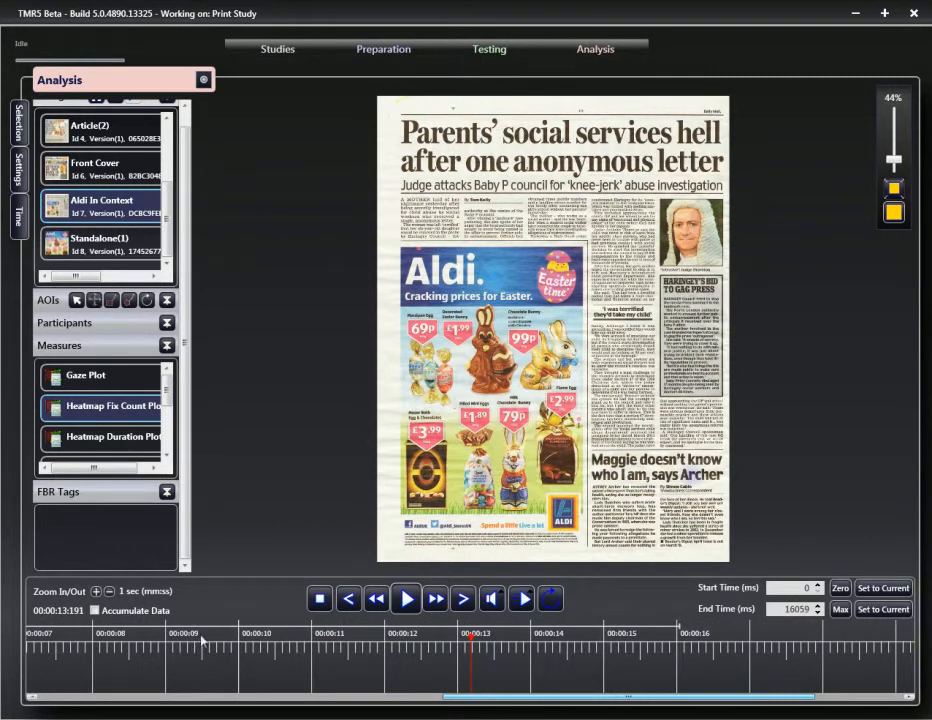
{"action": "left_click", "coordinate": [95, 610]}
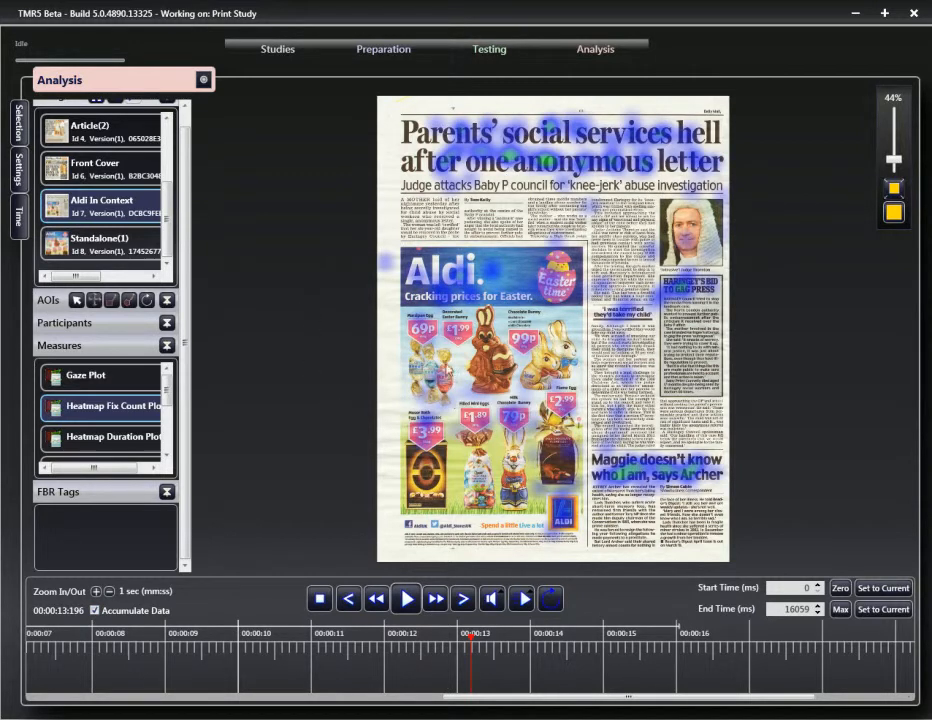
{"action": "left_click", "coordinate": [204, 80]}
Step: Dismiss the Video Export Options and scrub the timeline to 6015 ms for the window start
{"action": "mouse_move", "coordinate": [281, 119]}
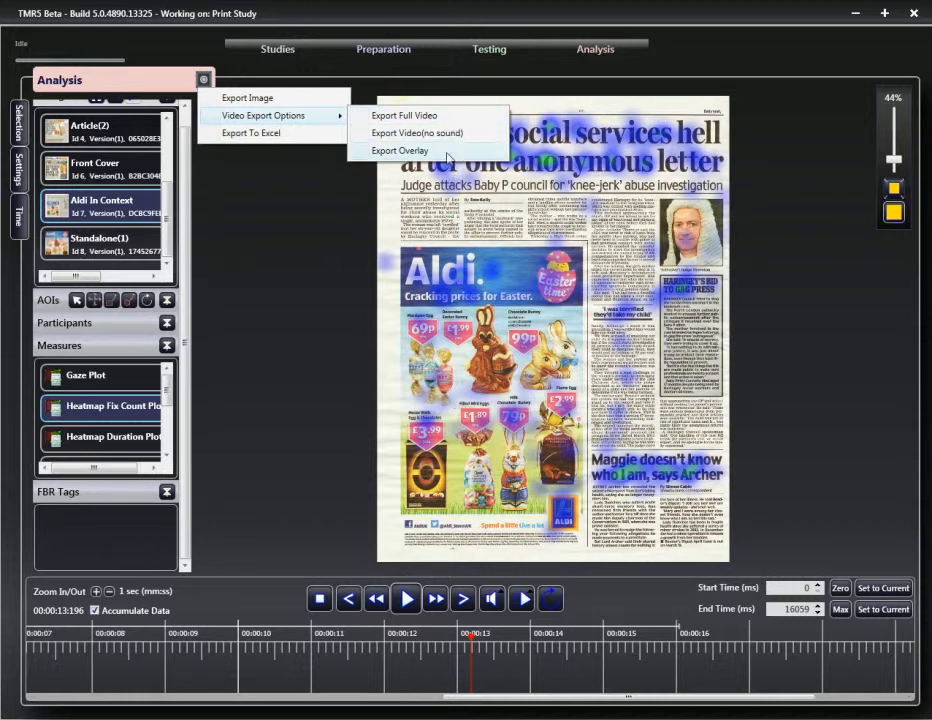
{"action": "left_click", "coordinate": [484, 259]}
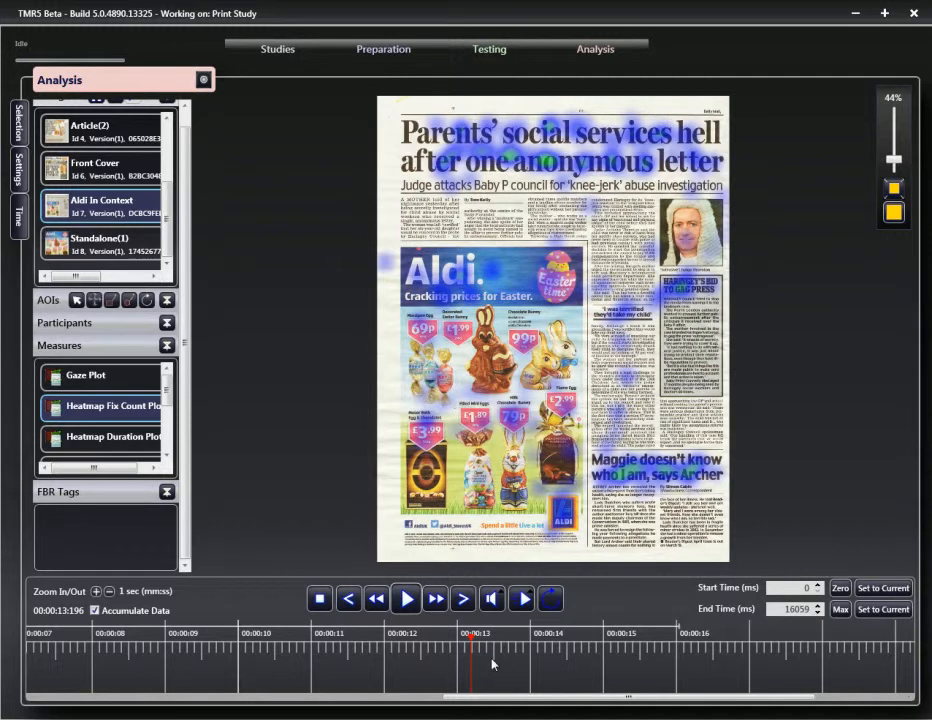
{"action": "left_click_drag", "start_coordinate": [566, 704], "coordinate": [349, 709]}
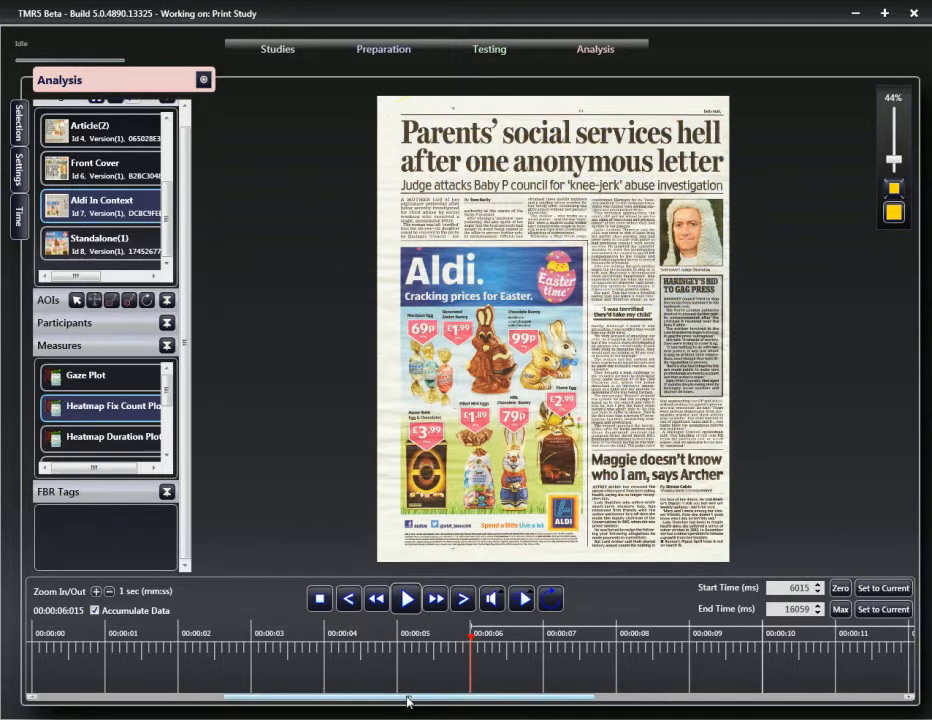
Step: End the analysis window at the current time and shift the shortened range earlier
{"action": "left_click_drag", "start_coordinate": [410, 703], "coordinate": [533, 698]}
{"action": "left_click", "coordinate": [882, 609]}
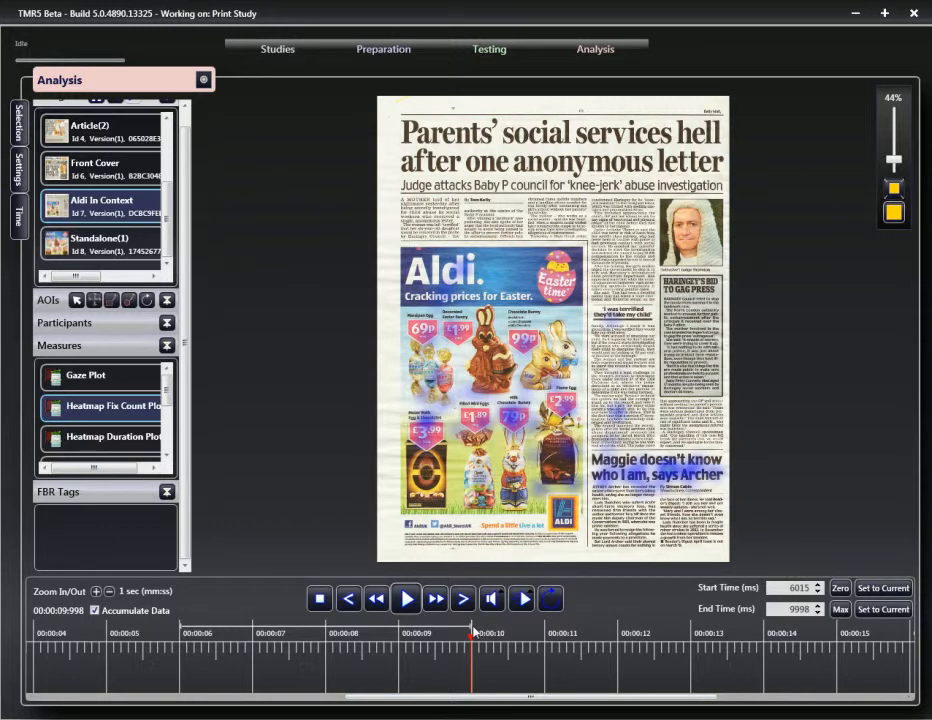
{"action": "mouse_move", "coordinate": [472, 627]}
{"action": "left_mouse_down"}
{"action": "mouse_move", "coordinate": [521, 627]}
{"action": "mouse_move", "coordinate": [473, 627]}
{"action": "mouse_move", "coordinate": [502, 627]}
{"action": "left_mouse_up"}
{"action": "left_click_drag", "start_coordinate": [477, 700], "coordinate": [374, 707]}
{"action": "left_click_drag", "start_coordinate": [544, 626], "coordinate": [473, 634]}
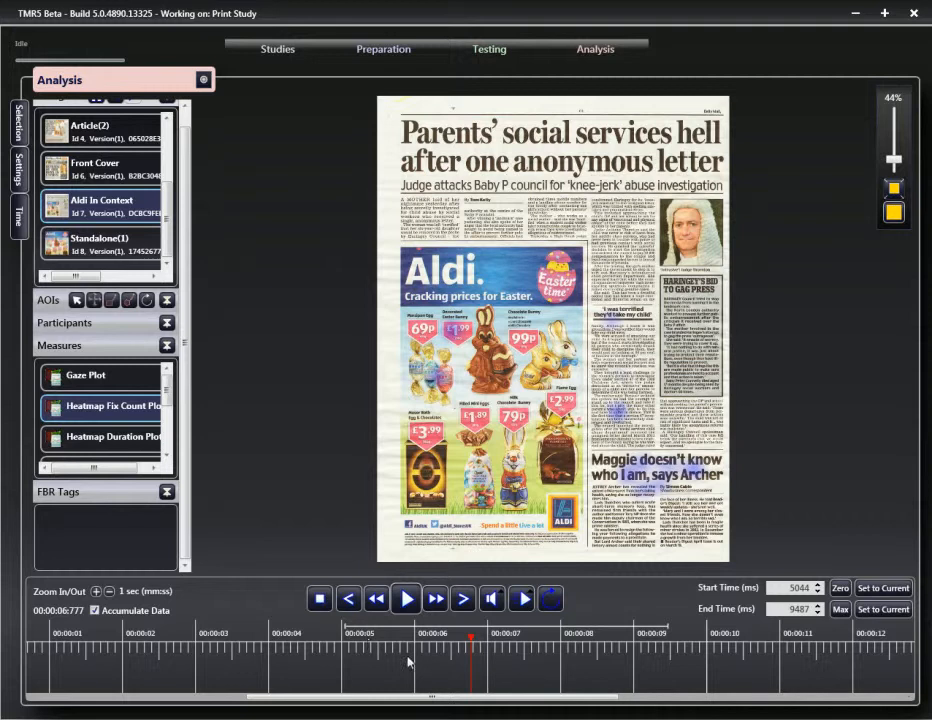
{"action": "left_click_drag", "start_coordinate": [479, 700], "coordinate": [452, 703]}
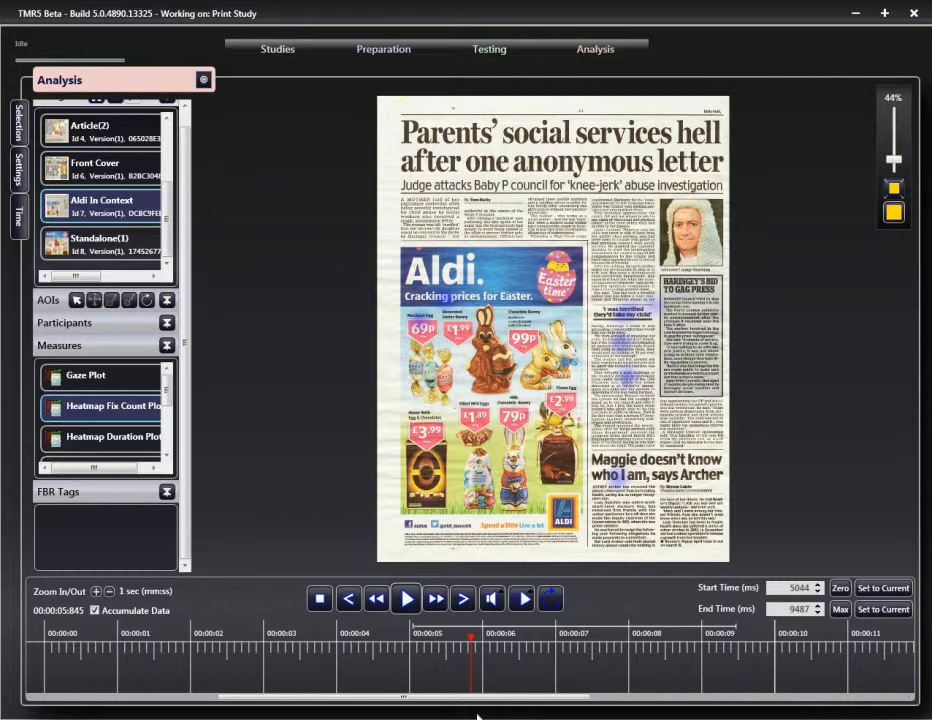
Step: Play and pause the gaze replay, then extend the window to the 16059 ms end
{"action": "left_click", "coordinate": [406, 600]}
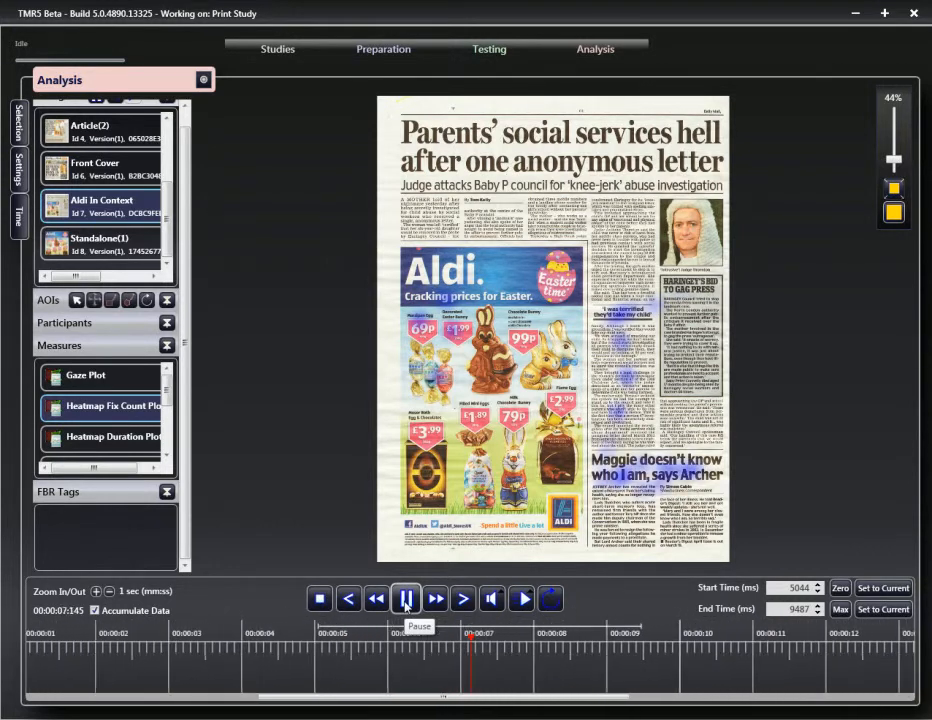
{"action": "left_click", "coordinate": [406, 600]}
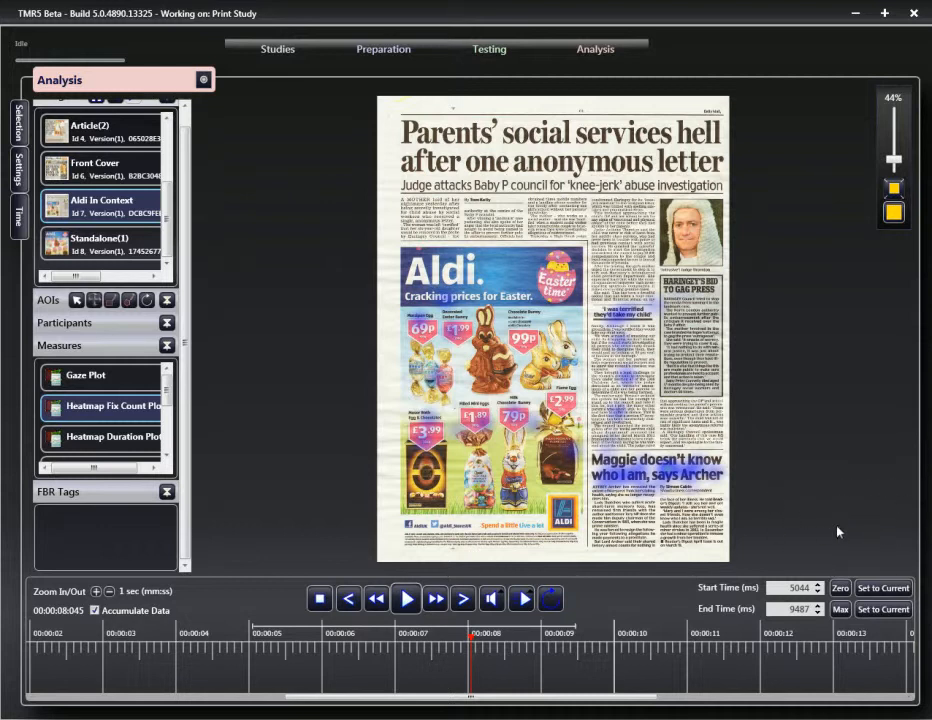
{"action": "left_click", "coordinate": [840, 609]}
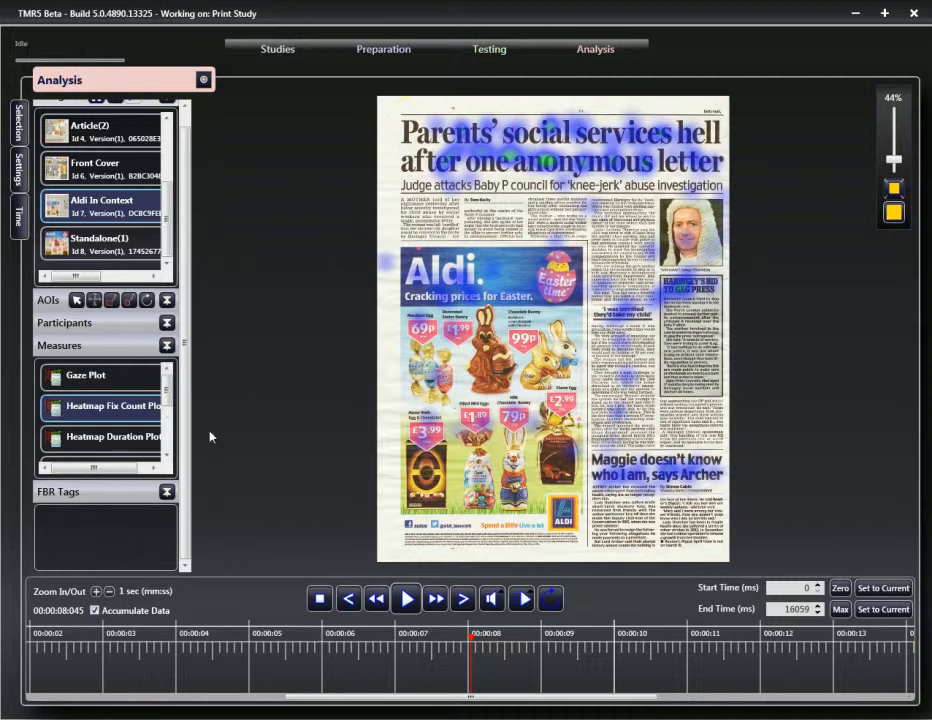
Step: Open the Heat Plots preferences and select the Count High Influence maximum value
{"action": "left_click", "coordinate": [19, 170]}
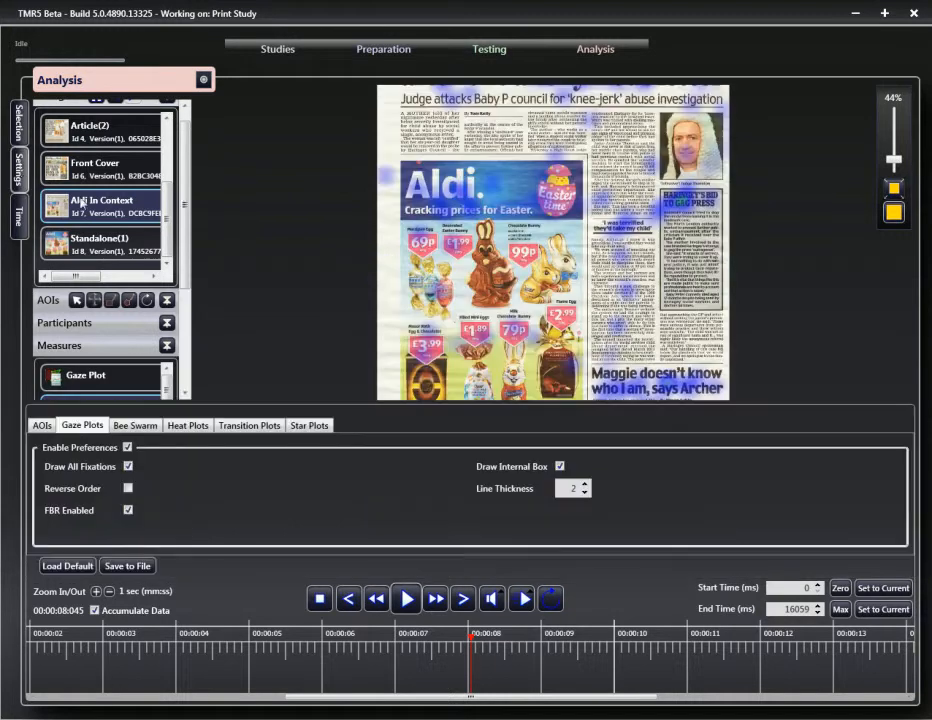
{"action": "left_click", "coordinate": [193, 431]}
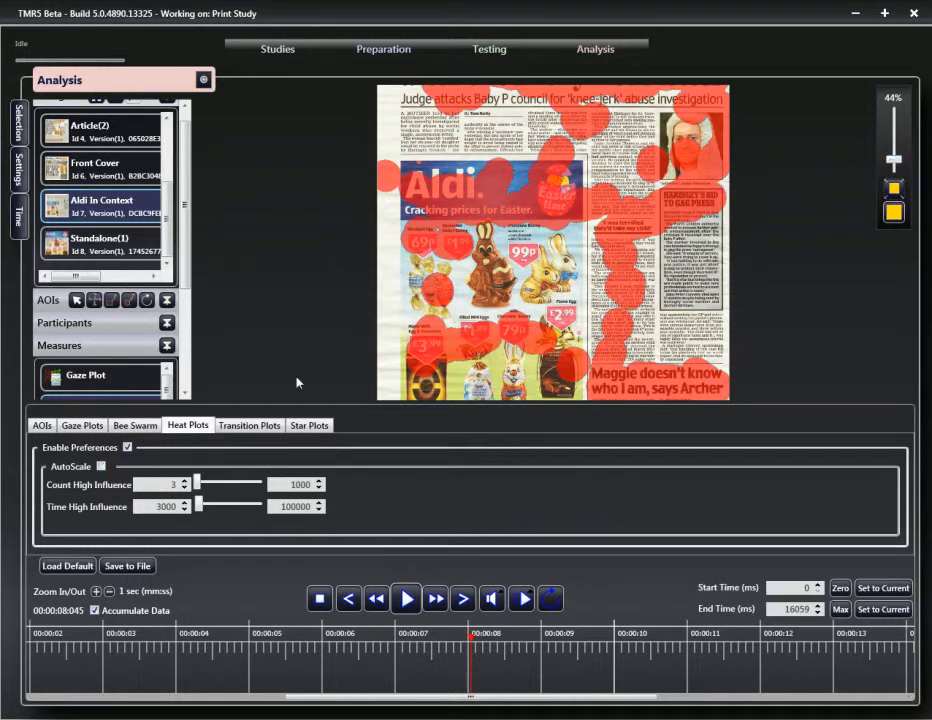
{"action": "double_click", "coordinate": [298, 486]}
Step: Enter 10000 as the Count High Influence maximum
{"action": "left_click", "coordinate": [300, 487]}
{"action": "type", "text": "0"}
{"action": "type", "text": "00"}
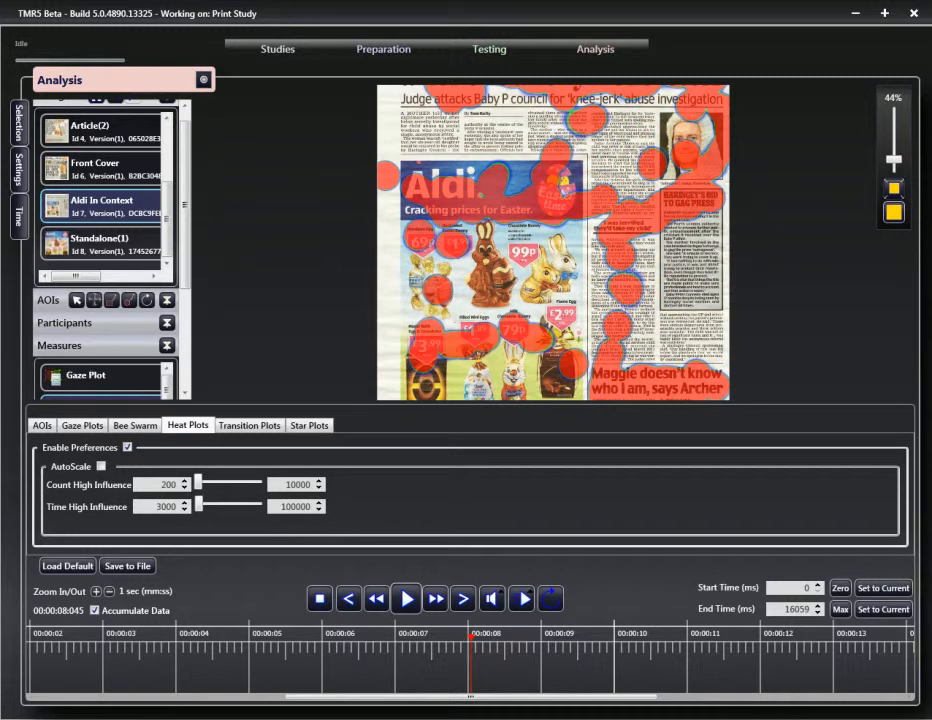
{"action": "type", "text": "0"}
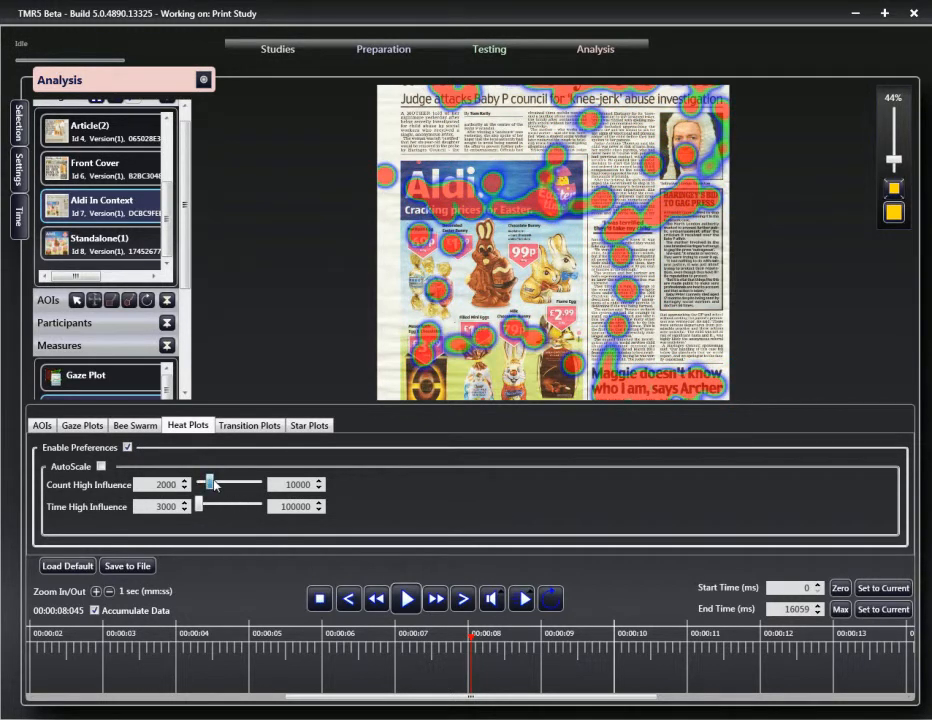
Step: Step the Count High Influence slider up to about 7505 and zoom out to 29%
{"action": "left_click_drag", "start_coordinate": [211, 482], "coordinate": [224, 482]}
{"action": "left_click", "coordinate": [229, 484]}
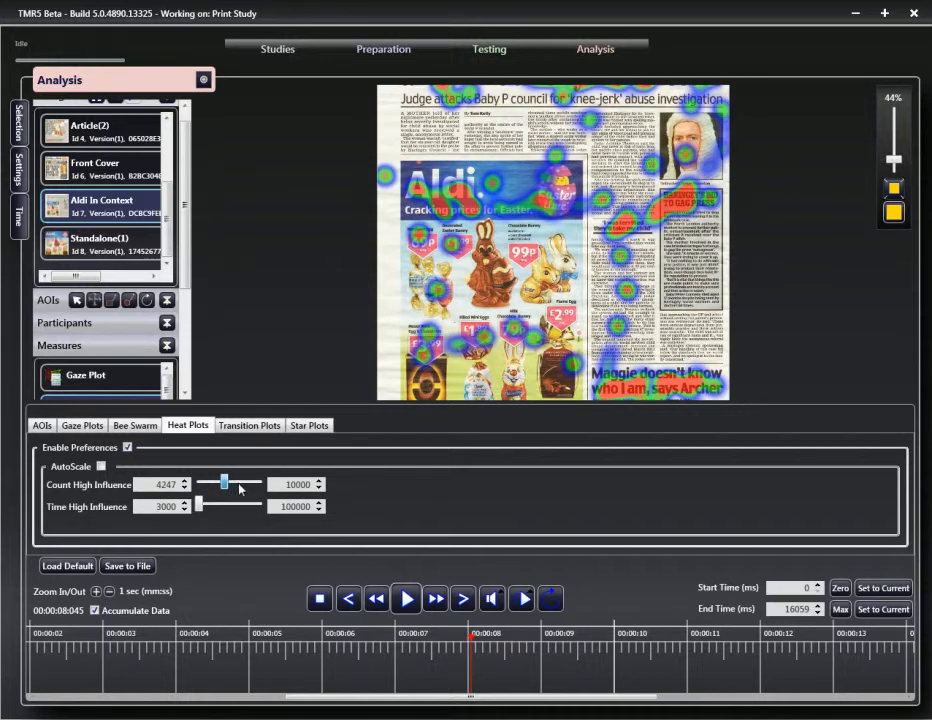
{"action": "left_click", "coordinate": [240, 486]}
{"action": "left_click", "coordinate": [245, 487]}
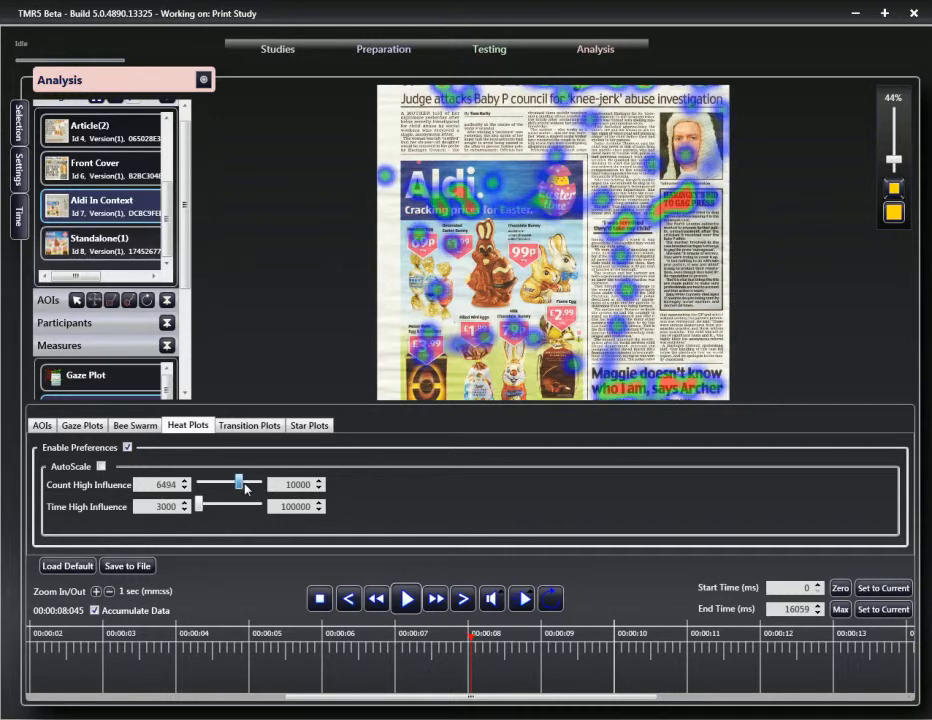
{"action": "left_click", "coordinate": [246, 488]}
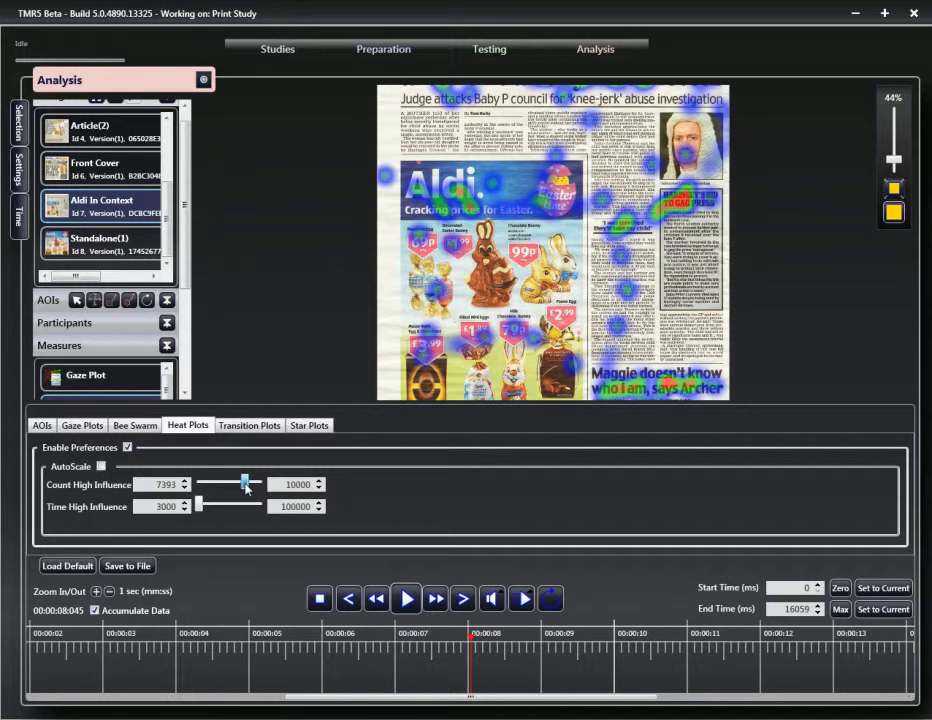
{"action": "left_click", "coordinate": [898, 162]}
{"action": "left_click_drag", "start_coordinate": [898, 162], "coordinate": [900, 170]}
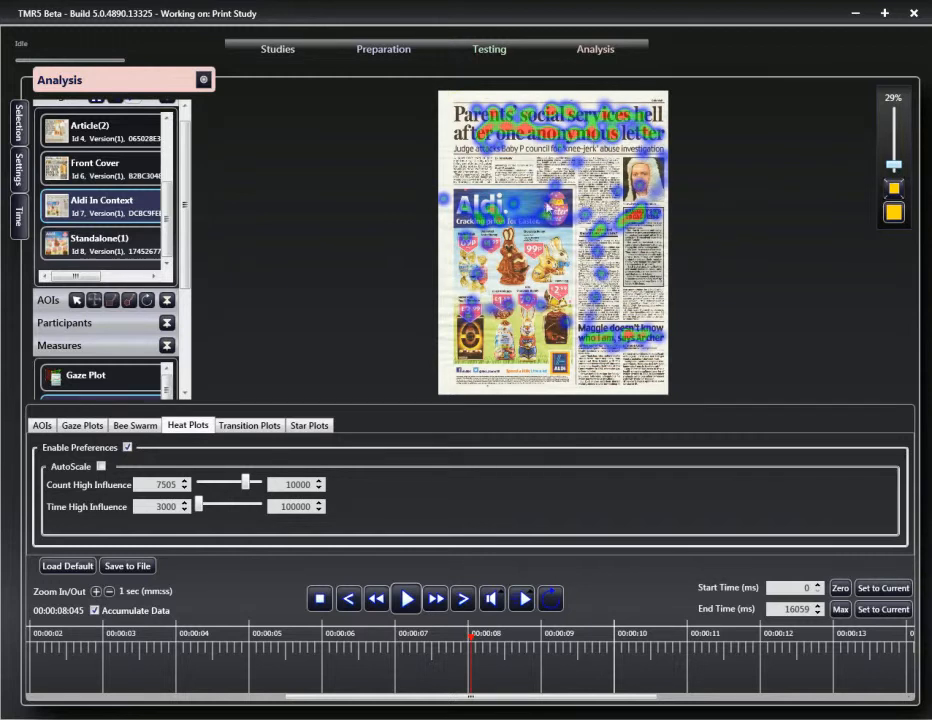
Step: Switch off the custom heat-plot preferences, close the panel, and change the measure to Gaze Plot
{"action": "left_click", "coordinate": [101, 467]}
{"action": "left_click", "coordinate": [101, 467]}
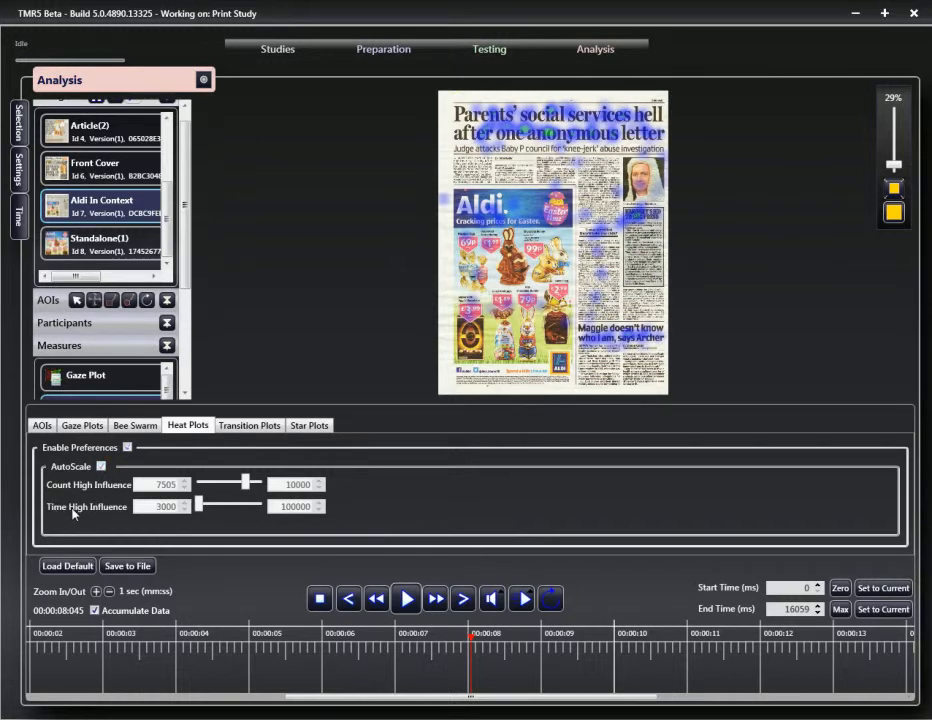
{"action": "left_click", "coordinate": [19, 170]}
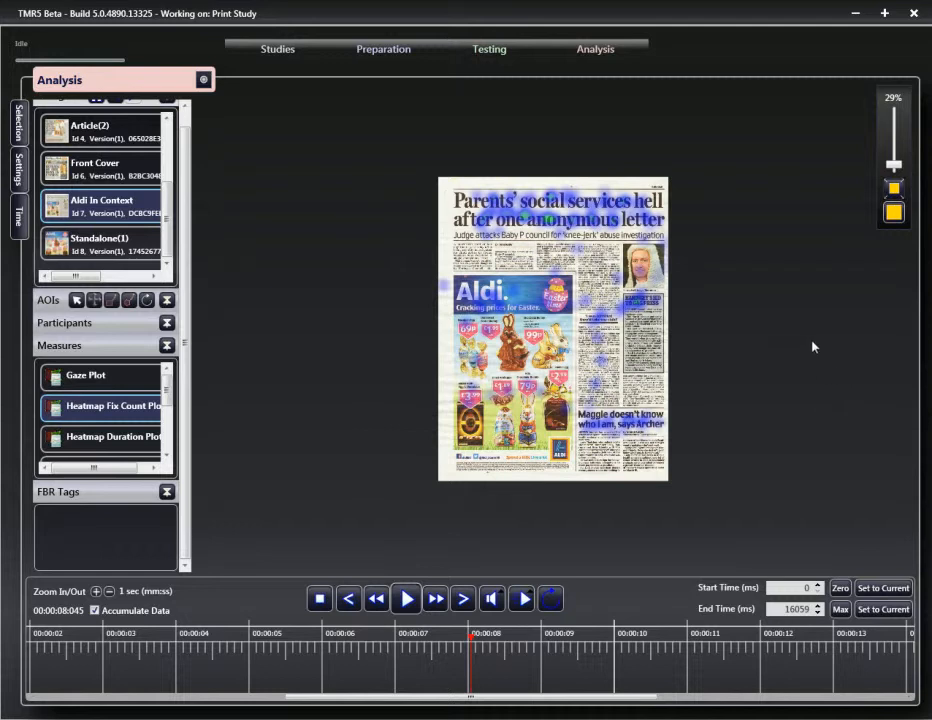
{"action": "key", "text": "Down"}
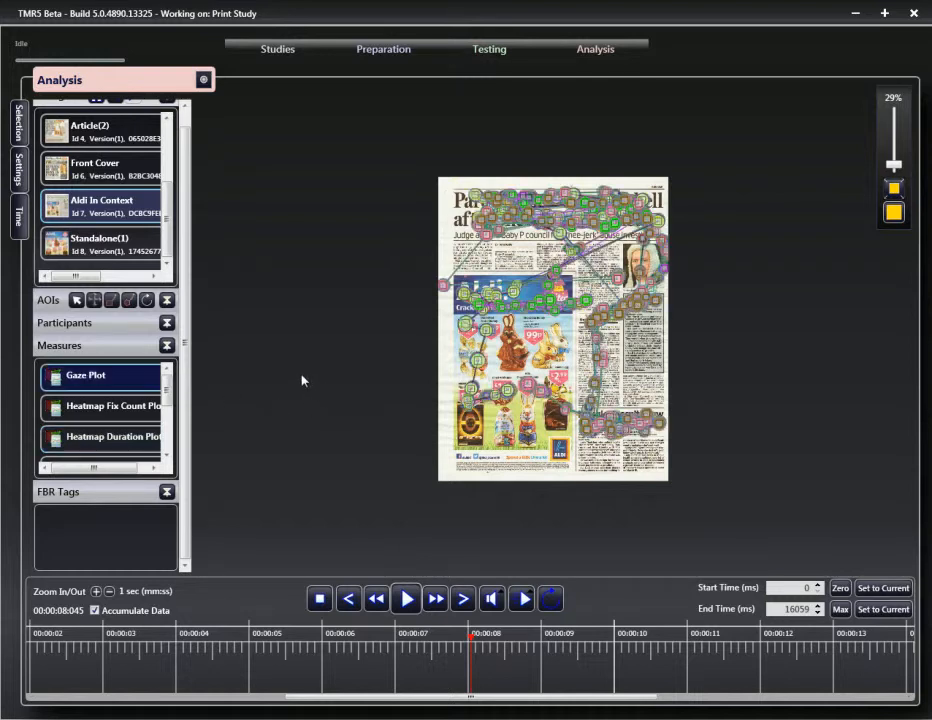
Step: Show only NA_NA_Par-1's fixations and zoom in on the headline and Aldi ad
{"action": "left_click", "coordinate": [70, 322]}
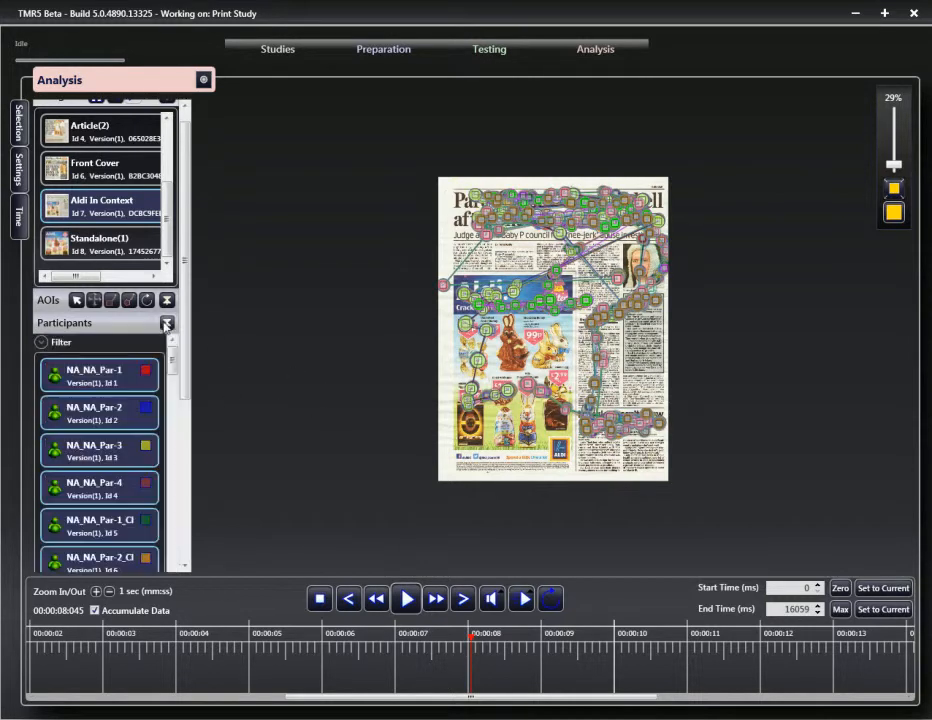
{"action": "left_click", "coordinate": [111, 378]}
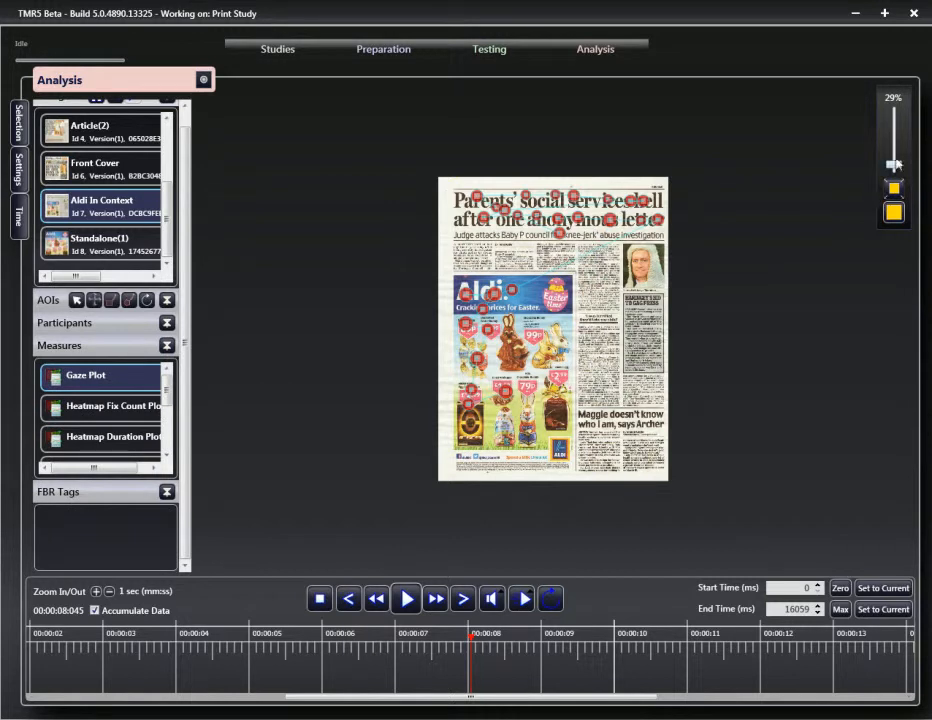
{"action": "scroll", "coordinate": [897, 168], "scroll_direction": "up", "scroll_amount": 6}
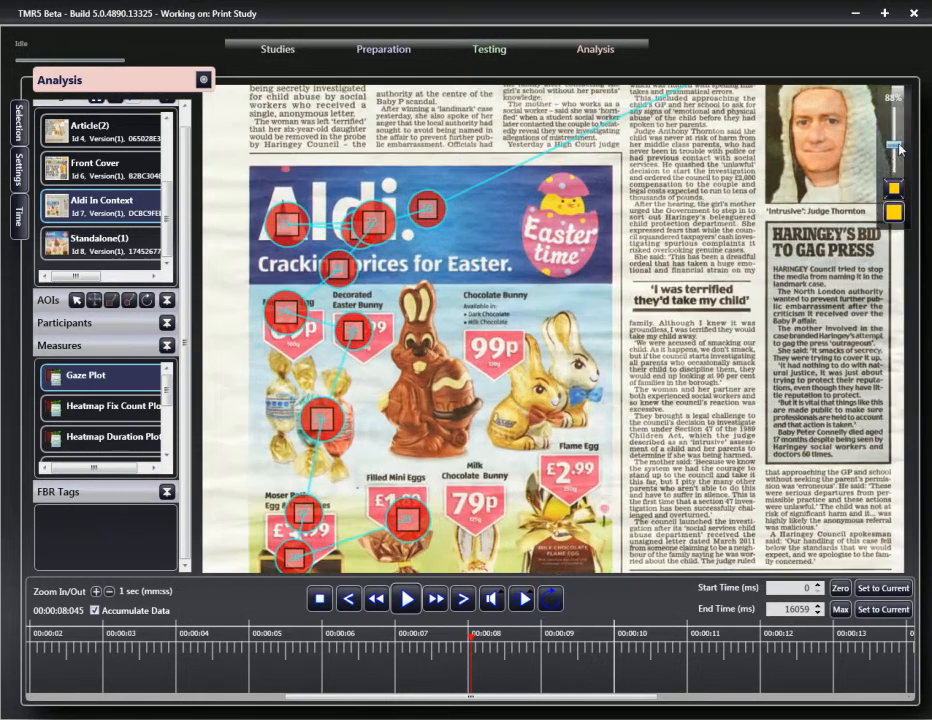
{"action": "scroll", "coordinate": [485, 187], "scroll_direction": "up", "scroll_amount": 3}
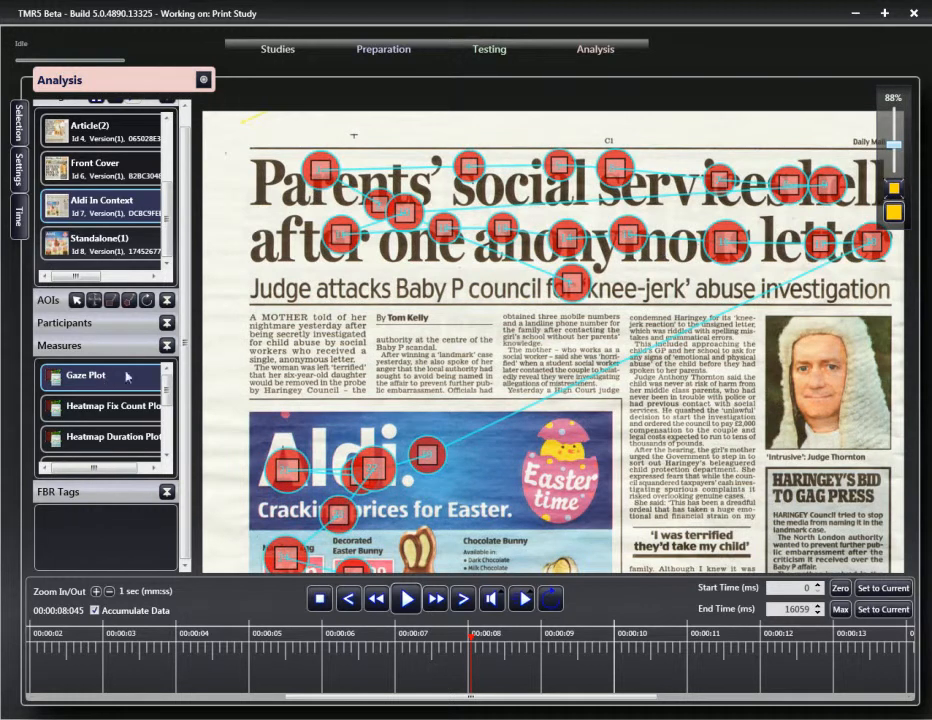
{"action": "left_click", "coordinate": [167, 323]}
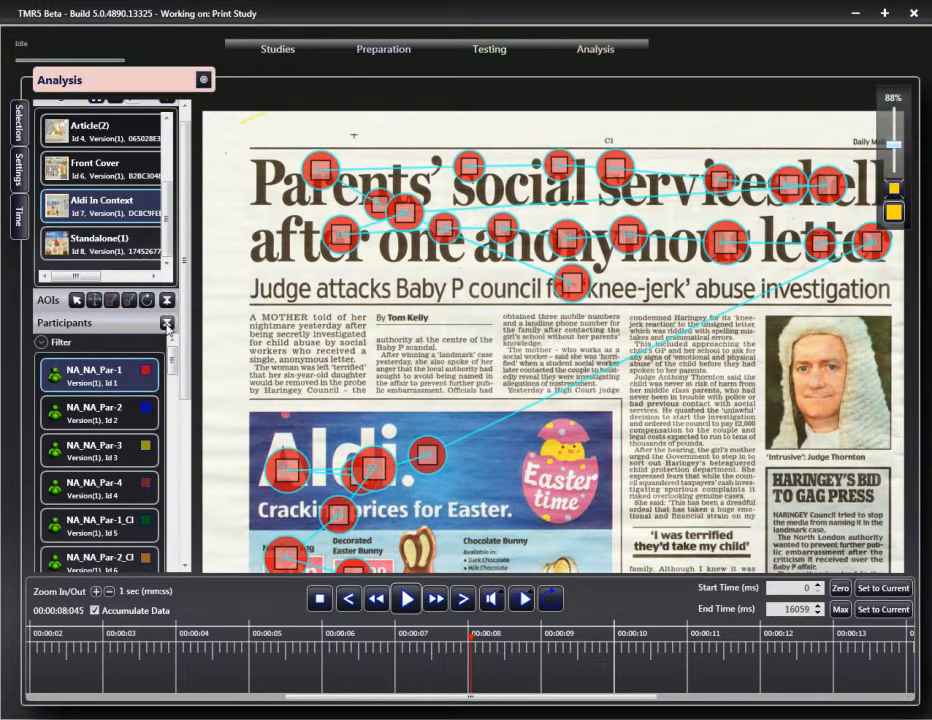
Step: Set NA_NA_Par-1's gaze plot colour to a more opaque blue and save it
{"action": "right_click", "coordinate": [100, 374]}
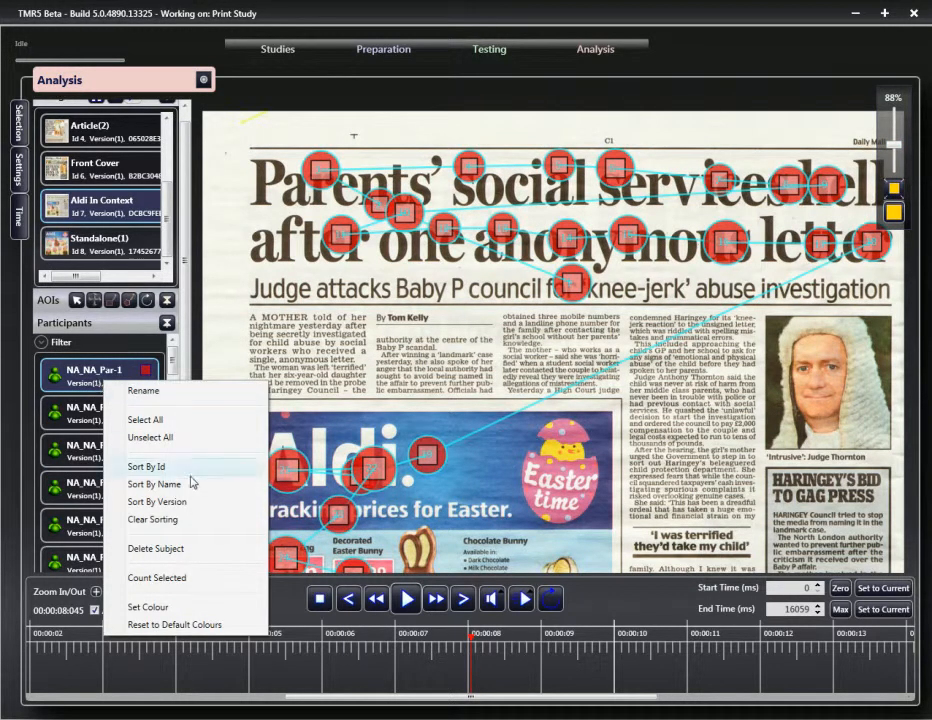
{"action": "left_click", "coordinate": [175, 608]}
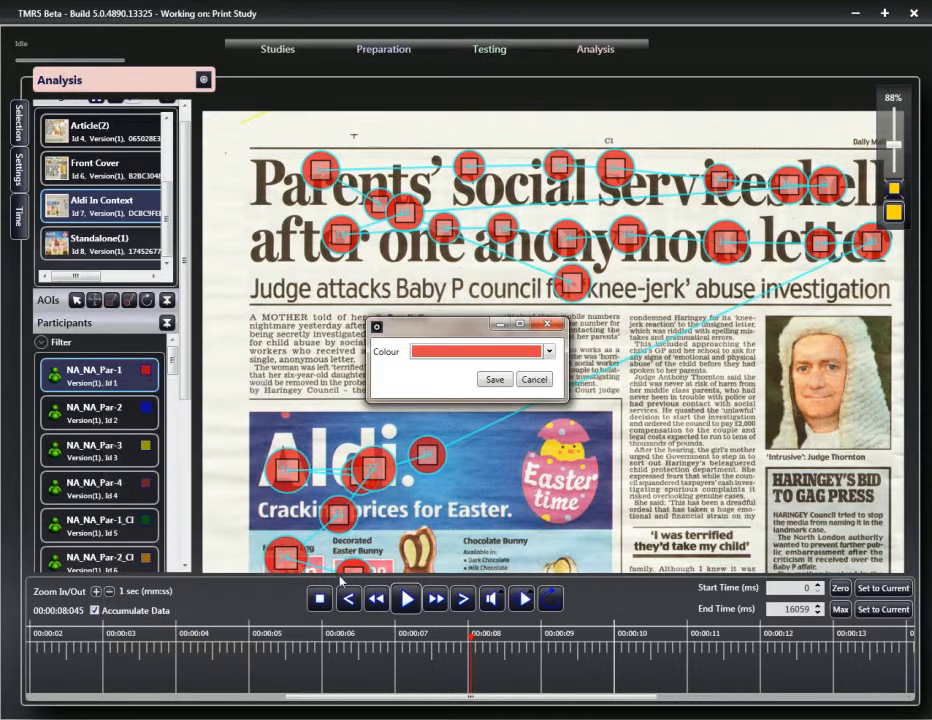
{"action": "left_click", "coordinate": [549, 352]}
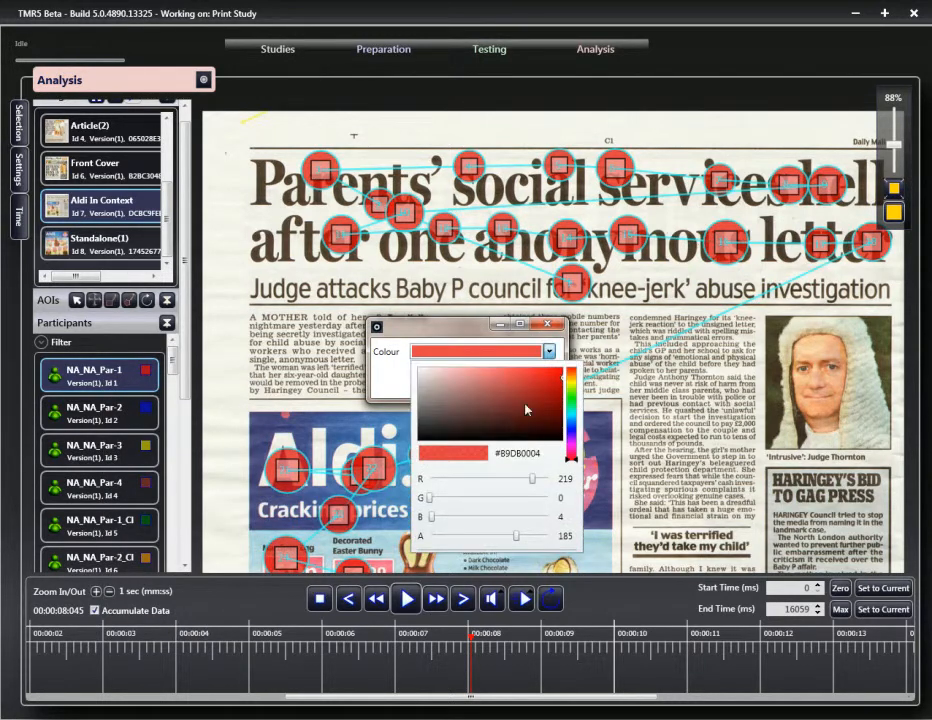
{"action": "left_click", "coordinate": [570, 427]}
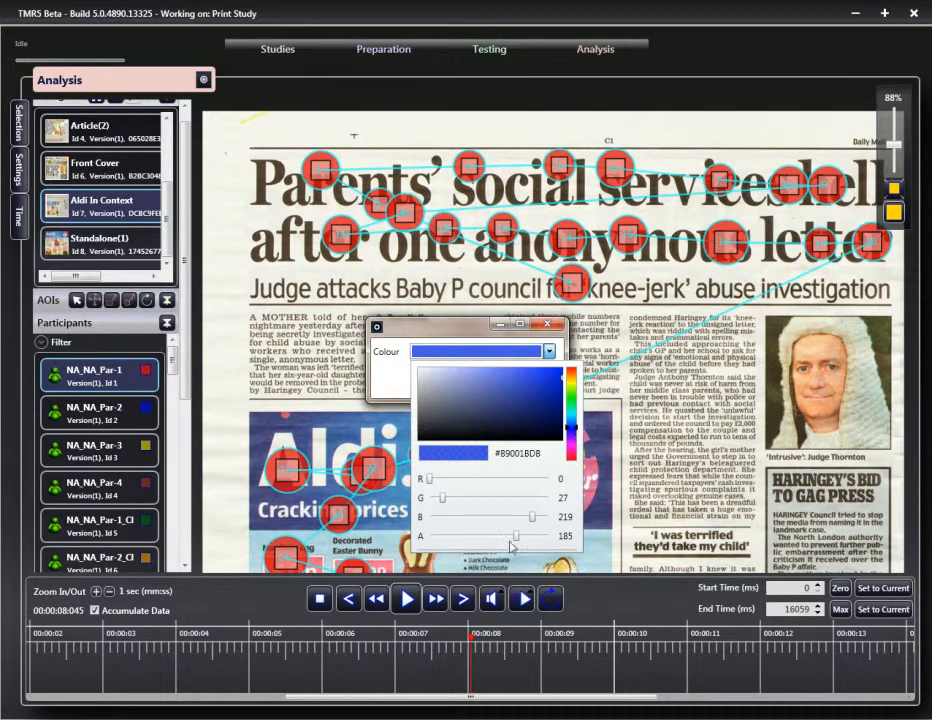
{"action": "left_click_drag", "start_coordinate": [518, 538], "coordinate": [528, 537]}
{"action": "left_click", "coordinate": [382, 384]}
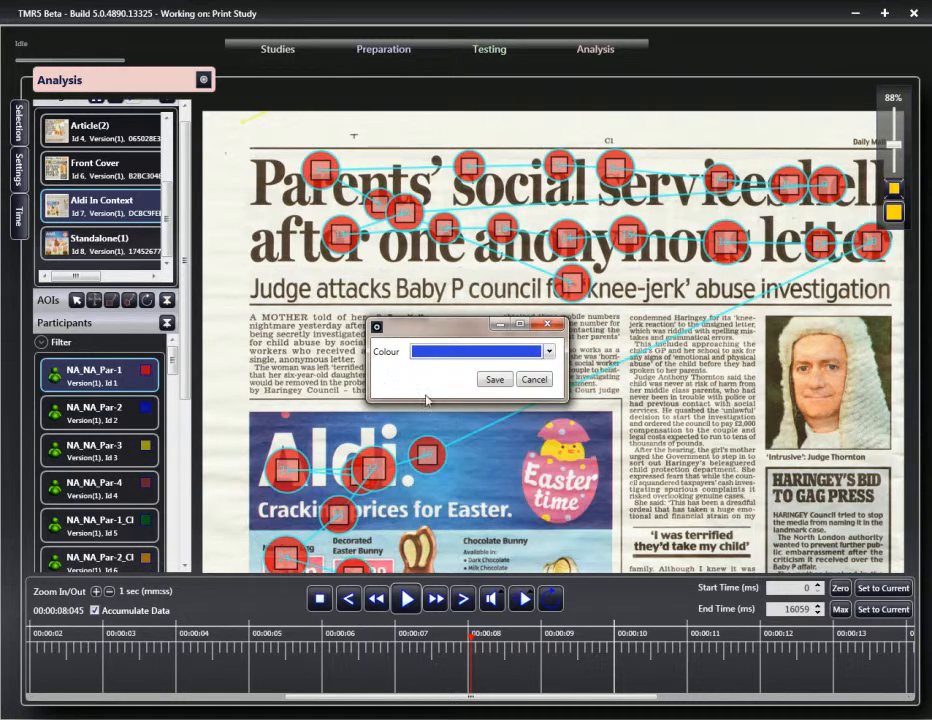
{"action": "left_click", "coordinate": [495, 381]}
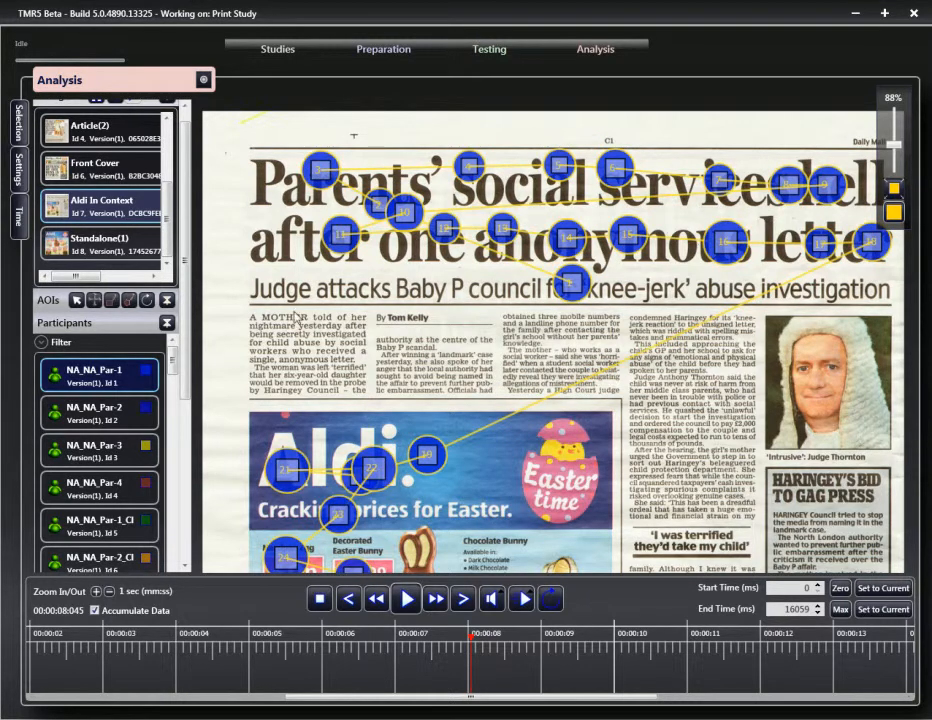
Step: Reset the participants to their default gaze plot colours
{"action": "right_click", "coordinate": [100, 378]}
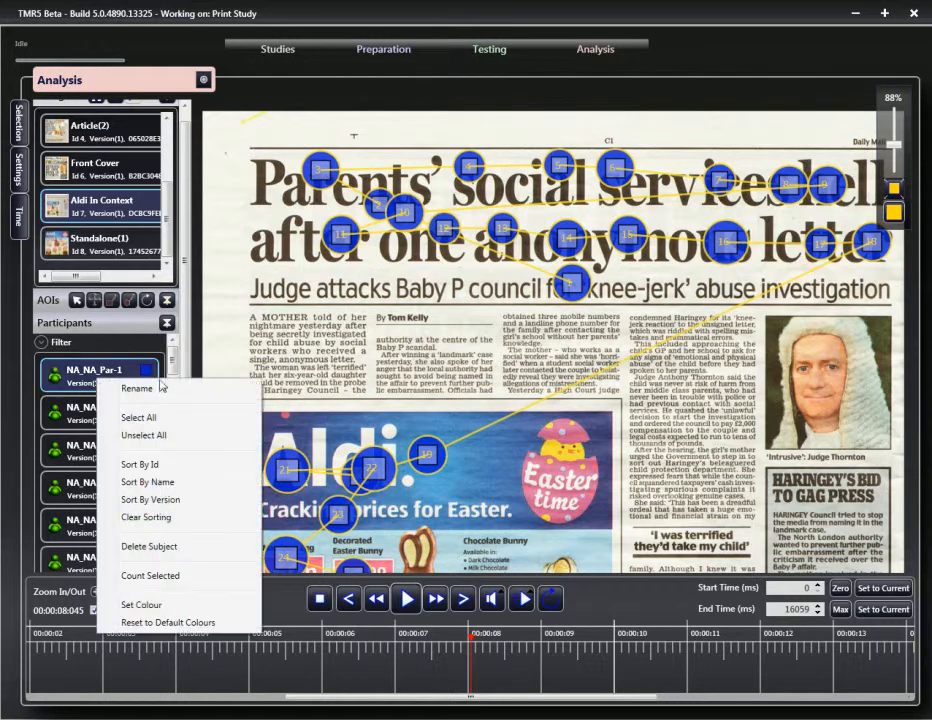
{"action": "left_click", "coordinate": [168, 622]}
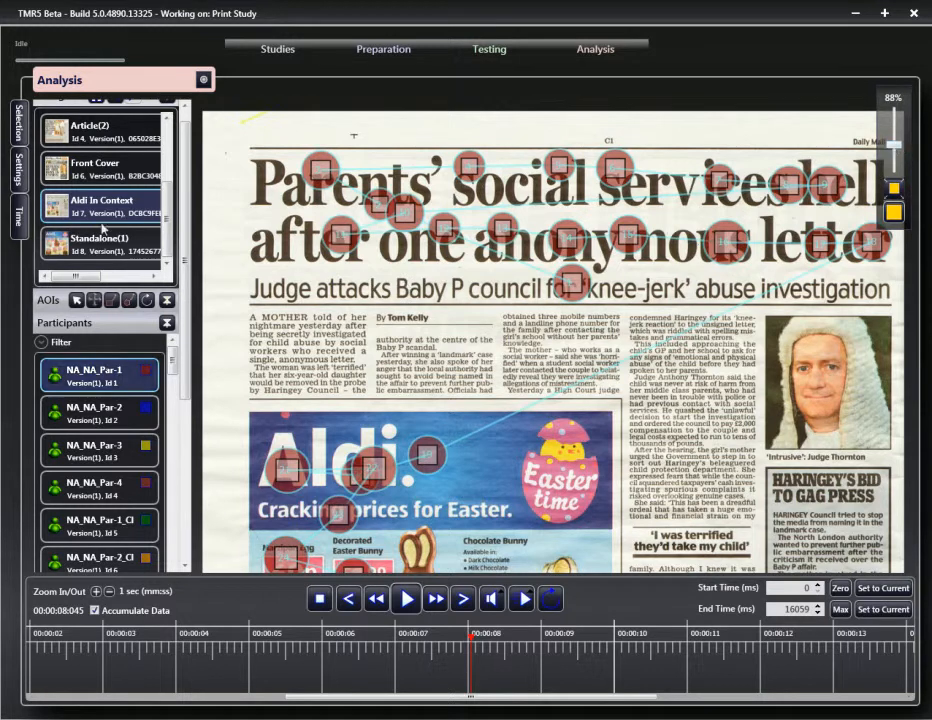
{"action": "left_click", "coordinate": [16, 158]}
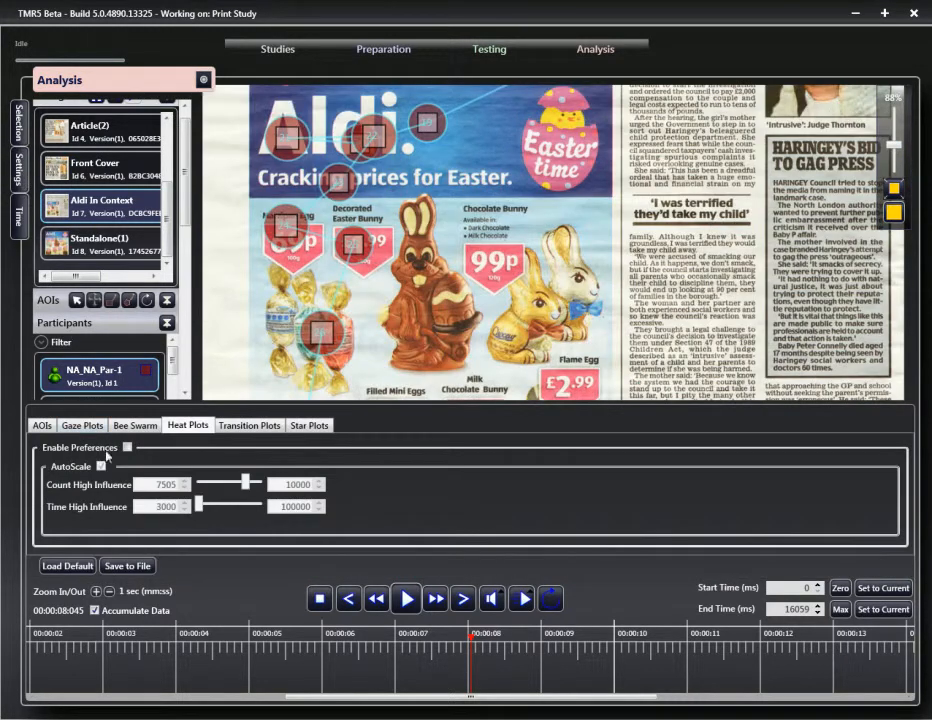
Step: Open the Gaze Plots preferences and toggle Draw Internal Box off and back on
{"action": "left_click", "coordinate": [82, 425]}
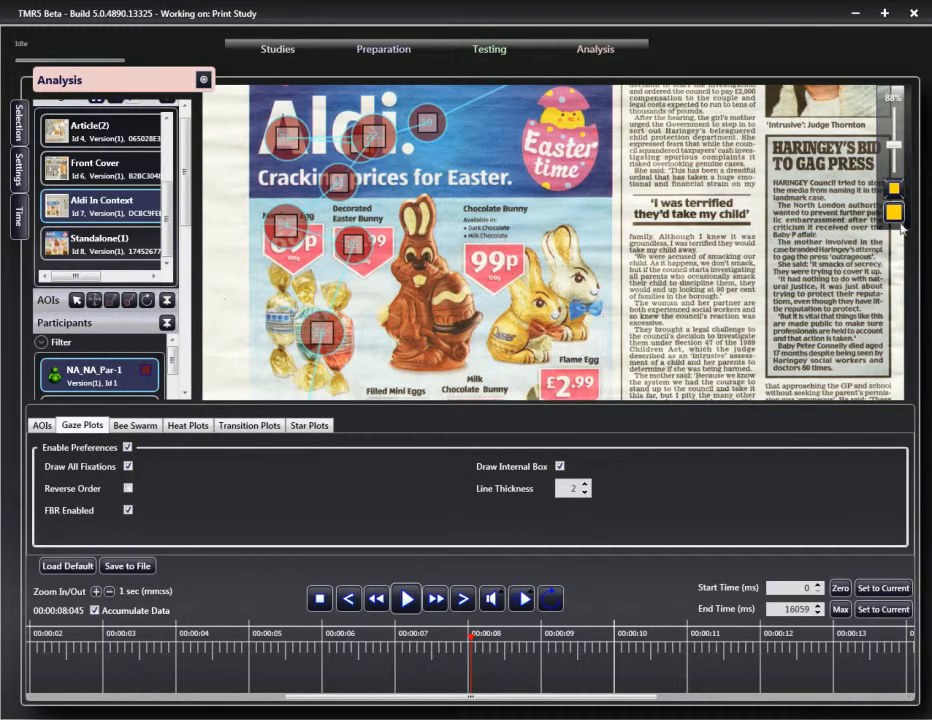
{"action": "left_click", "coordinate": [560, 467]}
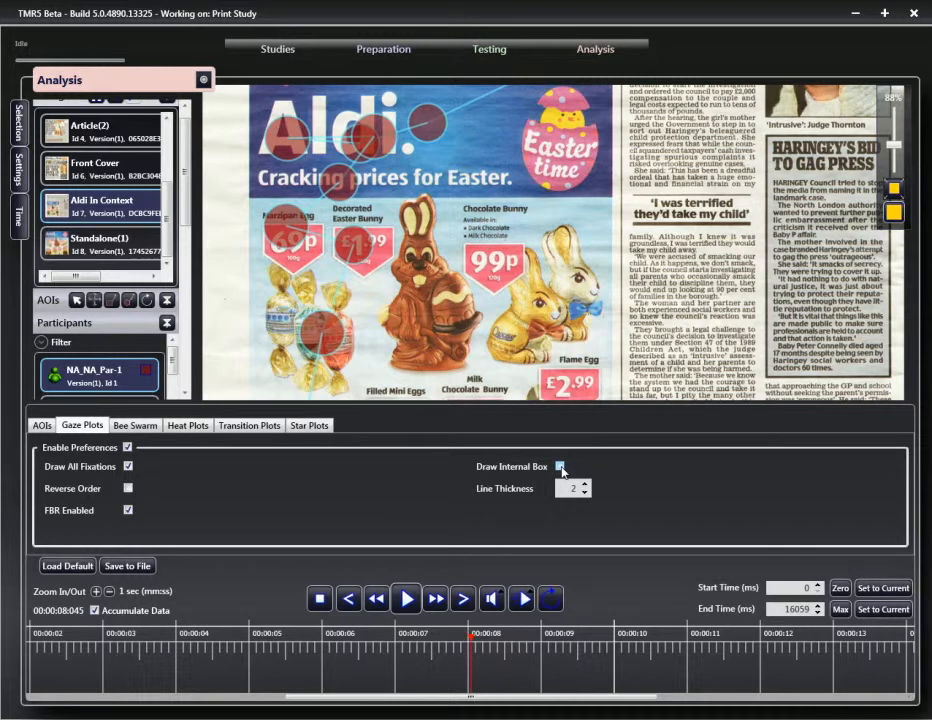
{"action": "left_click", "coordinate": [560, 467]}
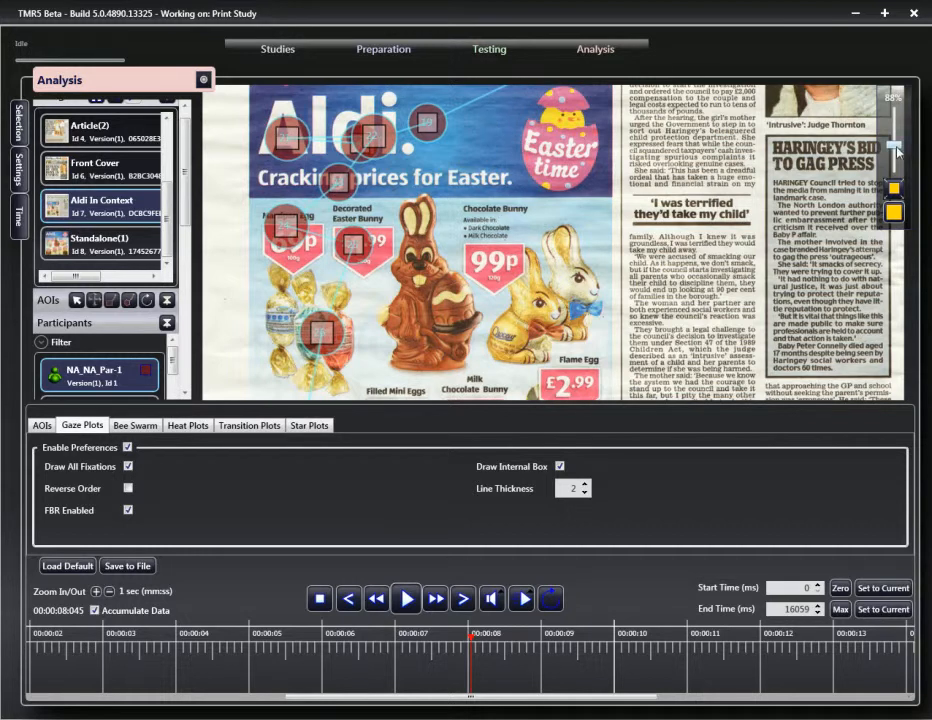
Step: Zoom out, display the Title and Cheap AOI outlines, and open the AOI display settings
{"action": "left_click_drag", "start_coordinate": [893, 145], "coordinate": [899, 161]}
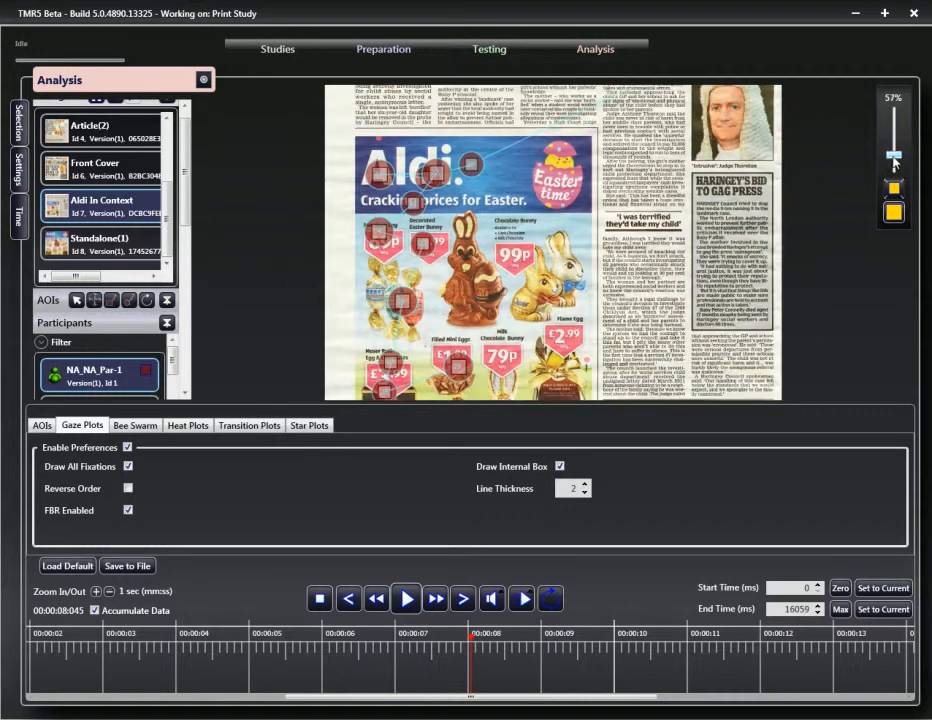
{"action": "left_click", "coordinate": [167, 300]}
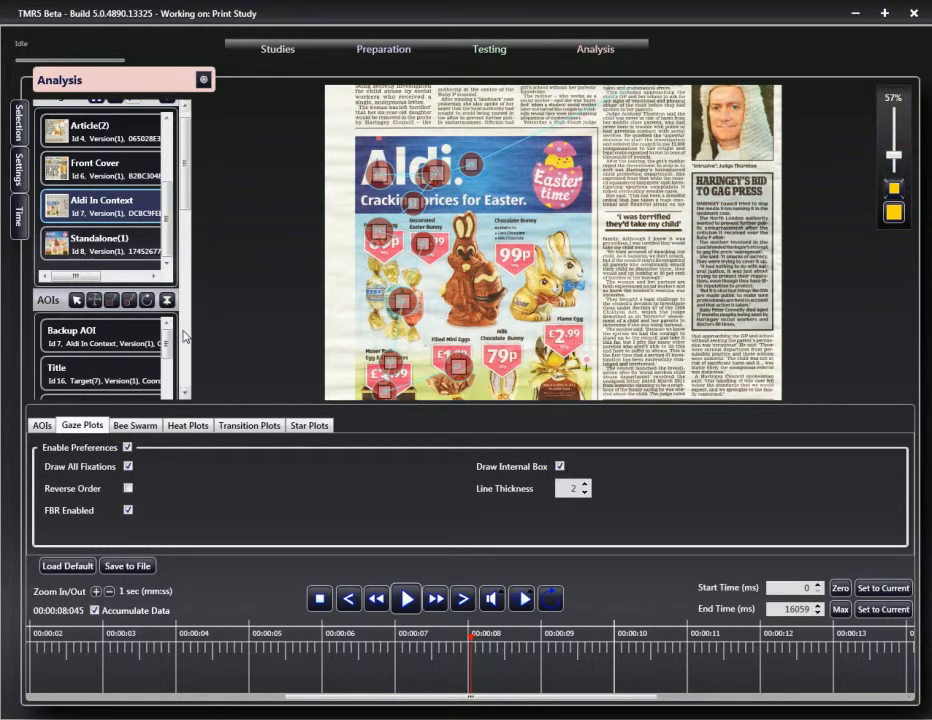
{"action": "left_click", "coordinate": [126, 367]}
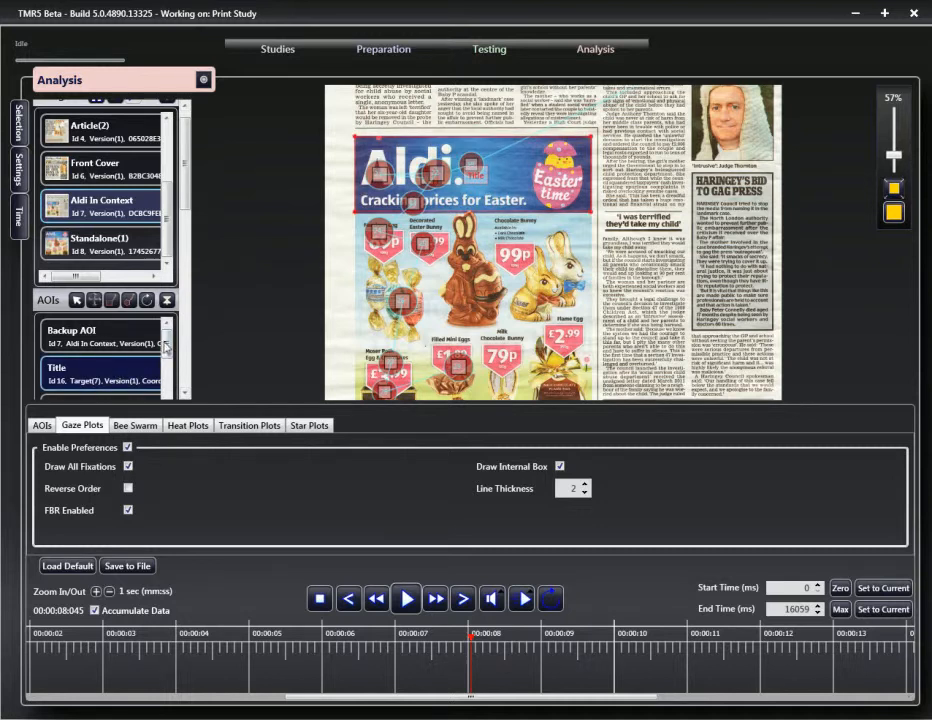
{"action": "left_click_drag", "start_coordinate": [167, 358], "coordinate": [167, 380]}
{"action": "left_click", "coordinate": [91, 388]}
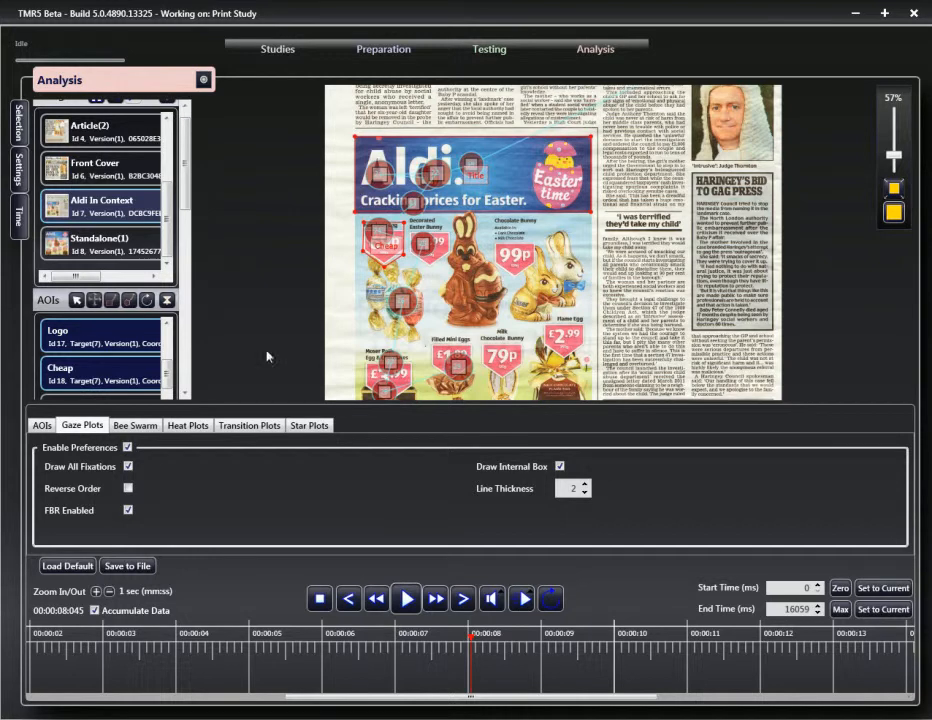
{"action": "left_click", "coordinate": [33, 427]}
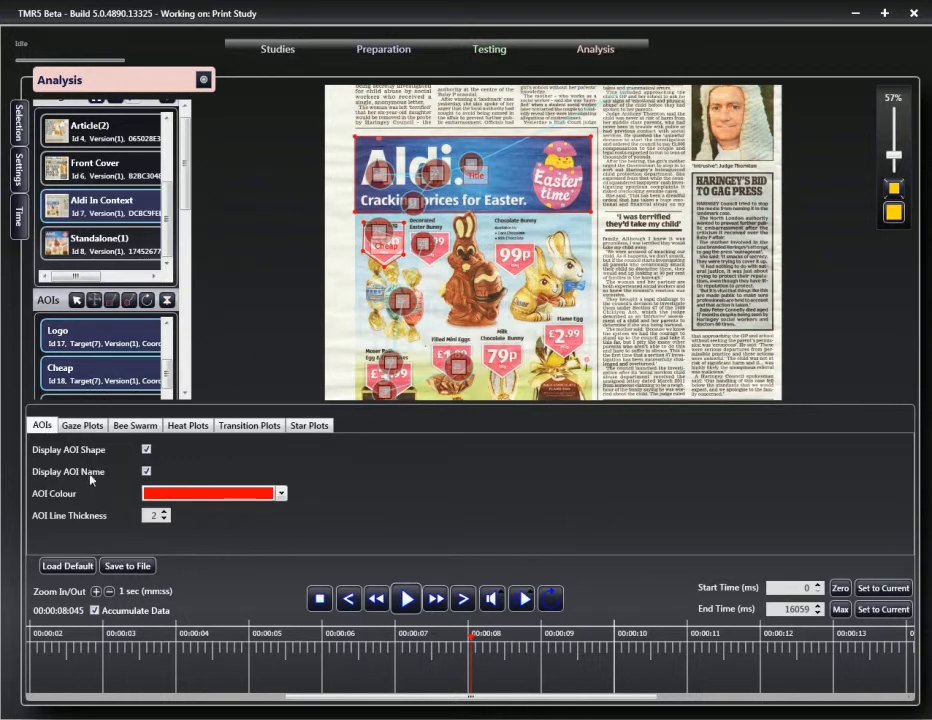
{"action": "left_click", "coordinate": [146, 472]}
Step: Hide the AOI name labels, leave the outline colour red, then show the names again
{"action": "left_click", "coordinate": [146, 472]}
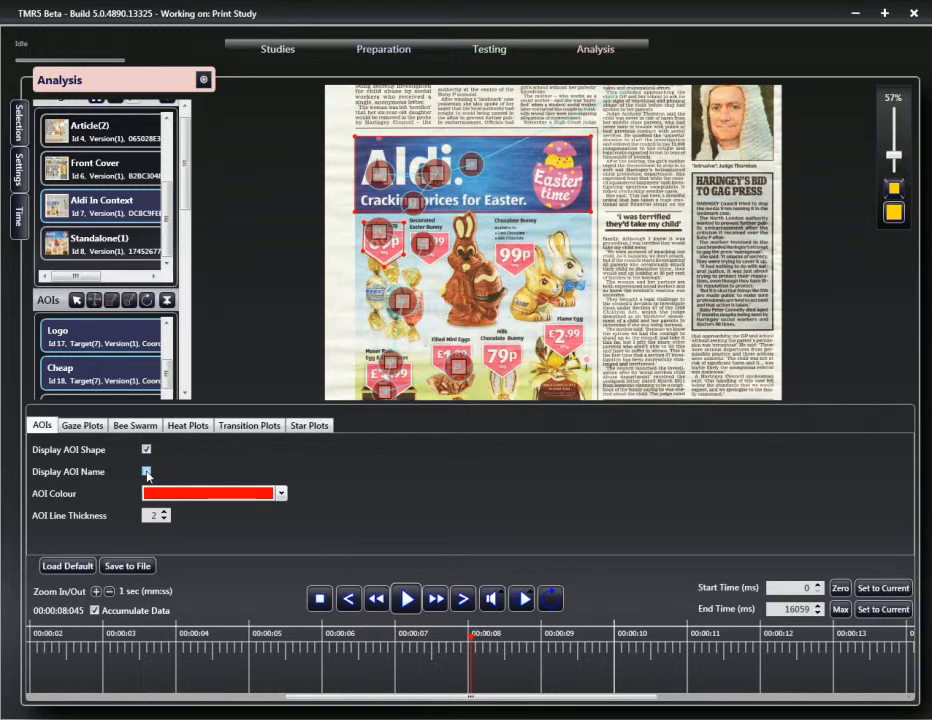
{"action": "left_click", "coordinate": [282, 493]}
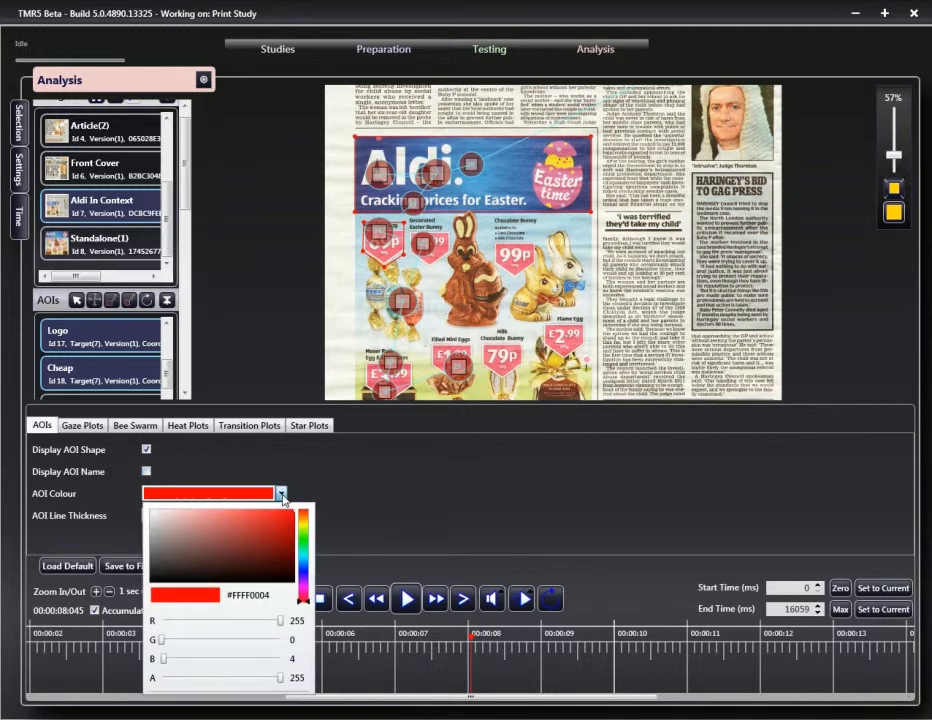
{"action": "left_click", "coordinate": [282, 494]}
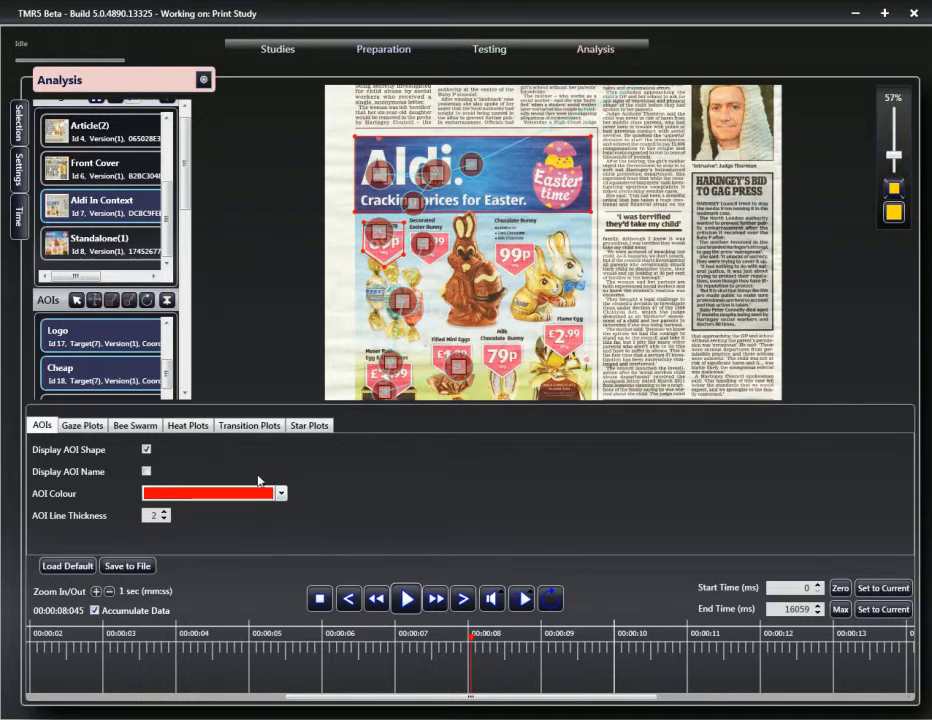
{"action": "left_click", "coordinate": [147, 471]}
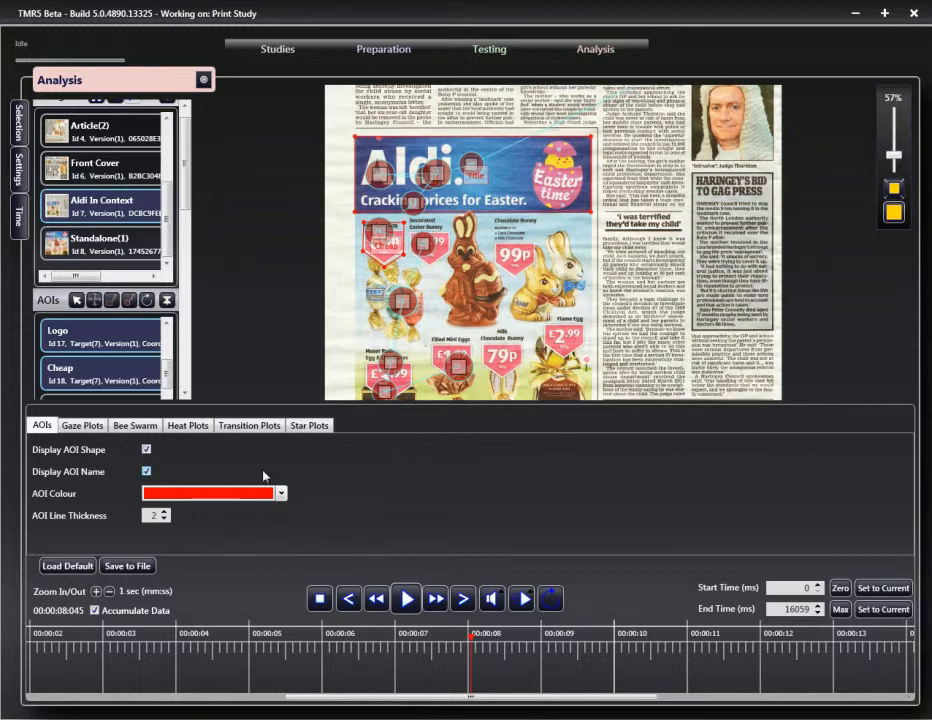